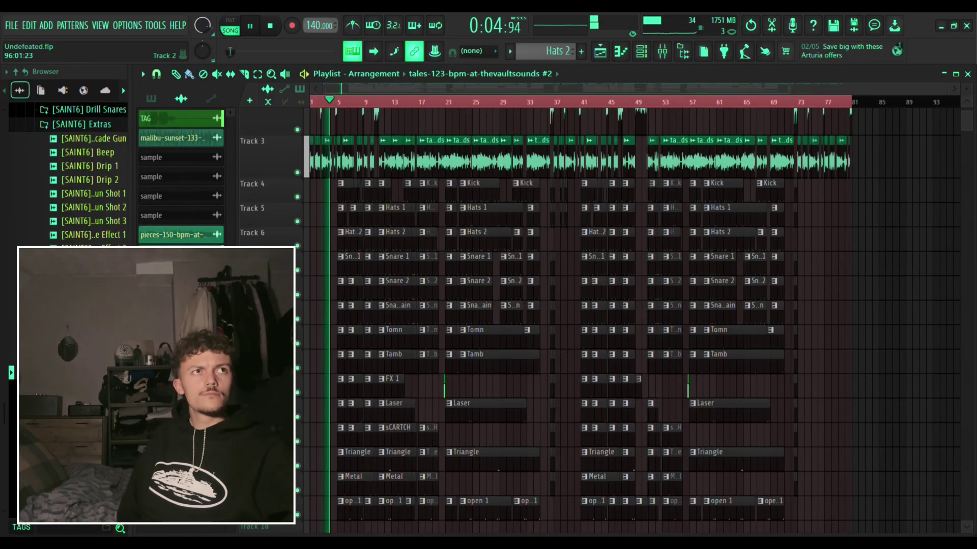
# Look over the full playlist arrangement during playback, stop the song, and view the opening bars up close.
pyautogui.scroll(-3, 908, 193)
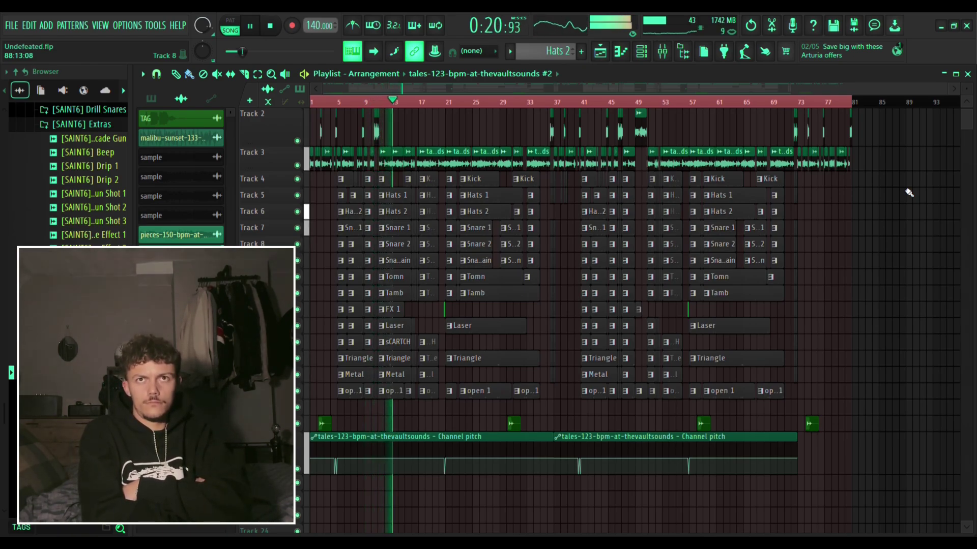
pyautogui.press('space')
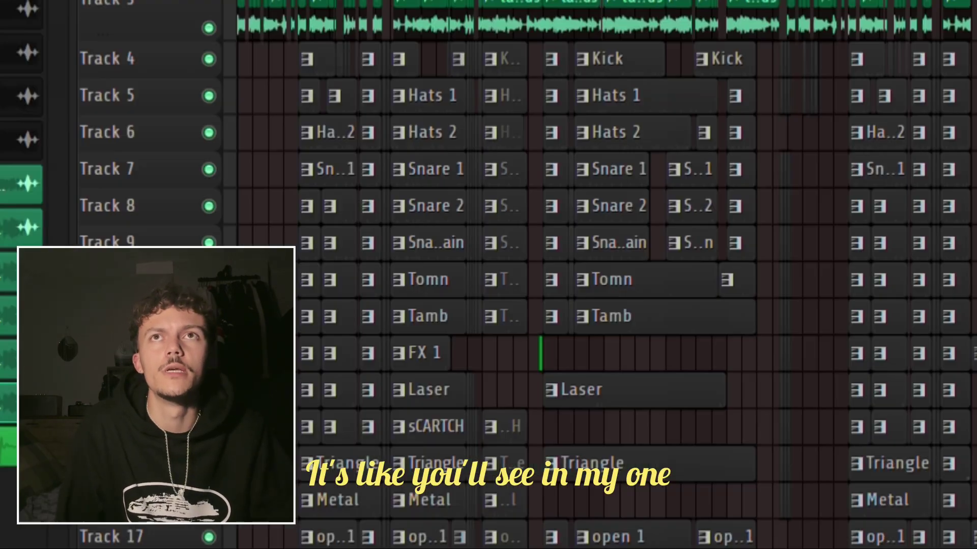
pyautogui.scroll(5, 512, 162)
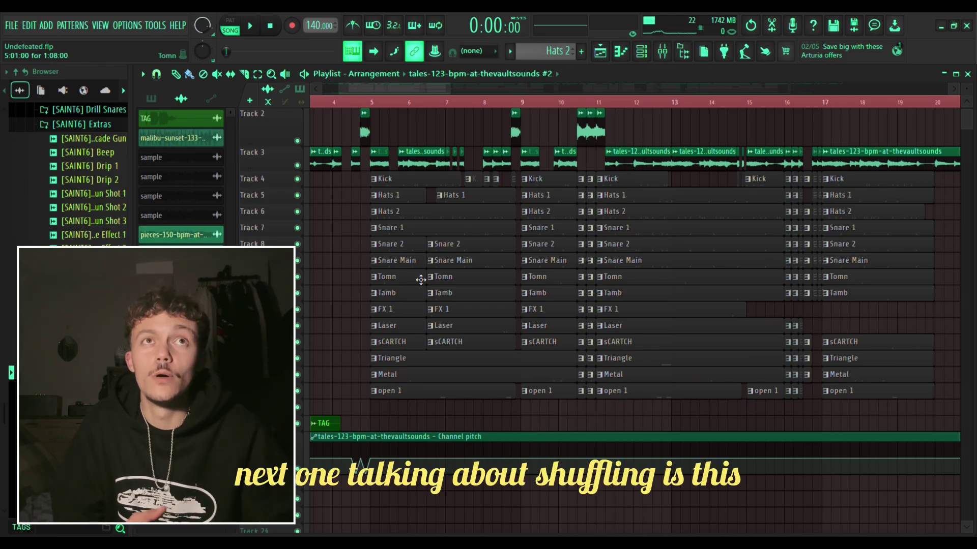
# Open the Channel rack to inspect its swing knob, and close the rack again.
pyautogui.click(656, 58)
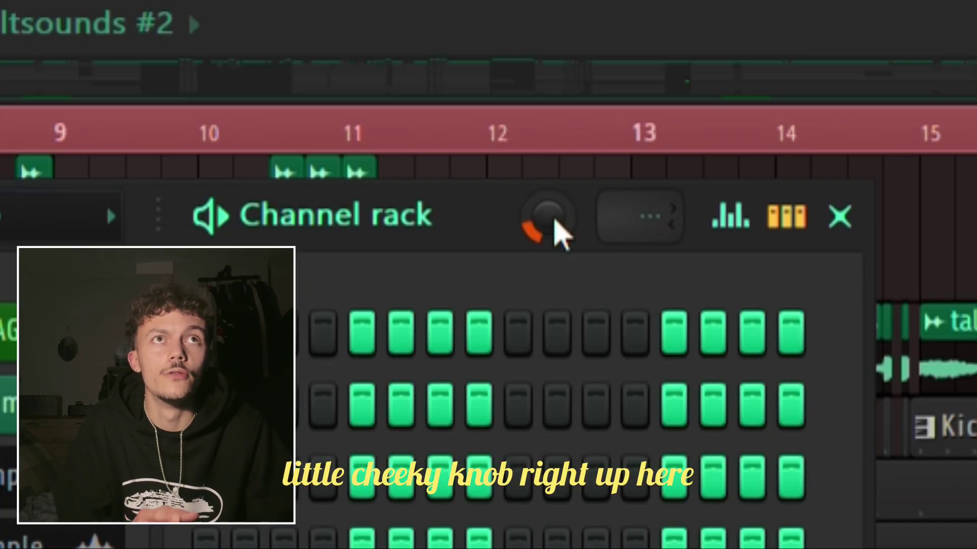
pyautogui.moveTo(554, 219); pyautogui.dragTo(554, 218)
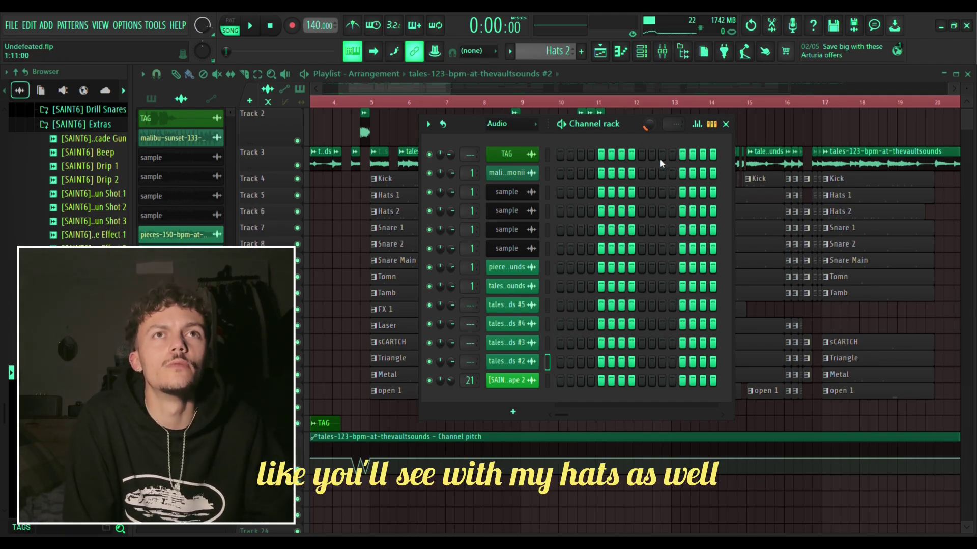
pyautogui.click(725, 123)
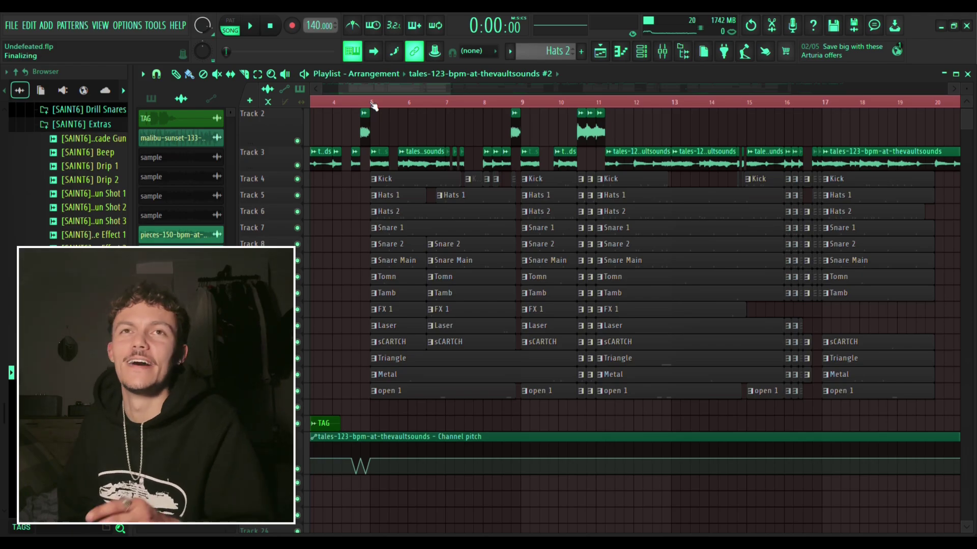
# Inspect the time shift setting of the Snare 2 channel, and close its settings and the Channel rack.
pyautogui.click(419, 248)
pyautogui.click(641, 51)
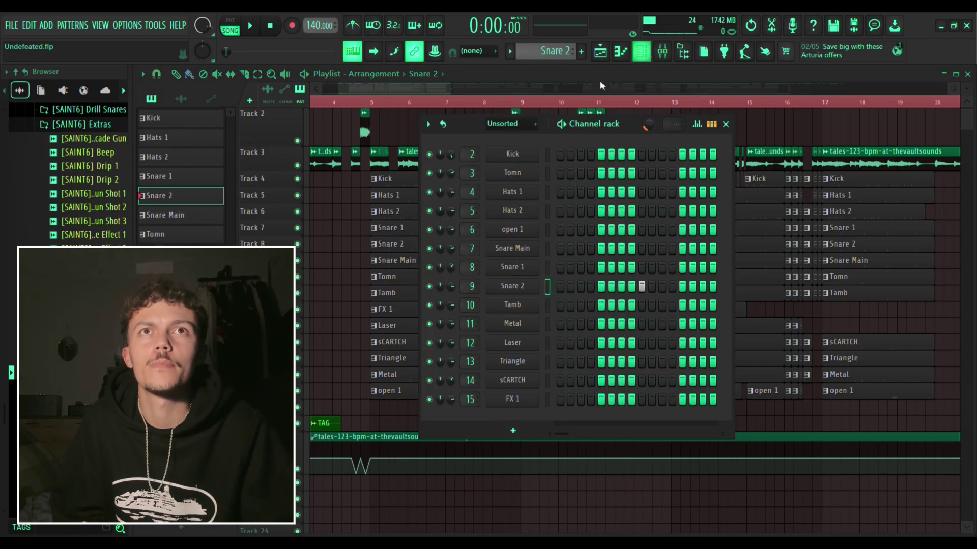
pyautogui.click(512, 286)
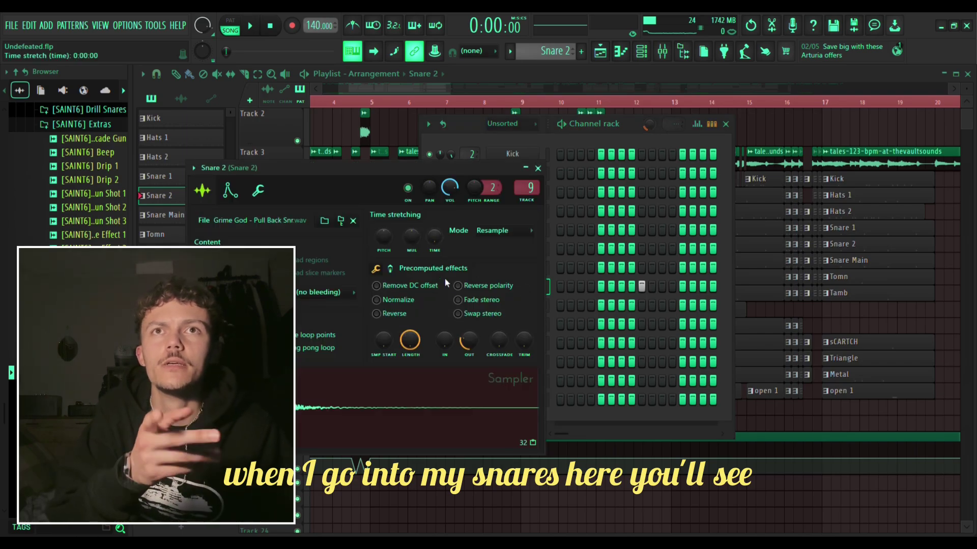
pyautogui.click(258, 190)
pyautogui.moveTo(426, 235); pyautogui.dragTo(426, 230)
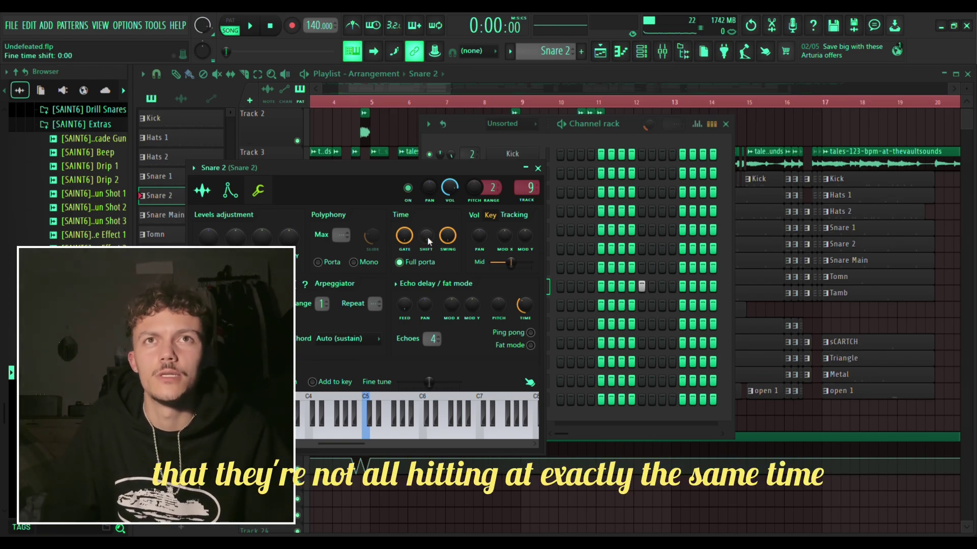
pyautogui.click(538, 168)
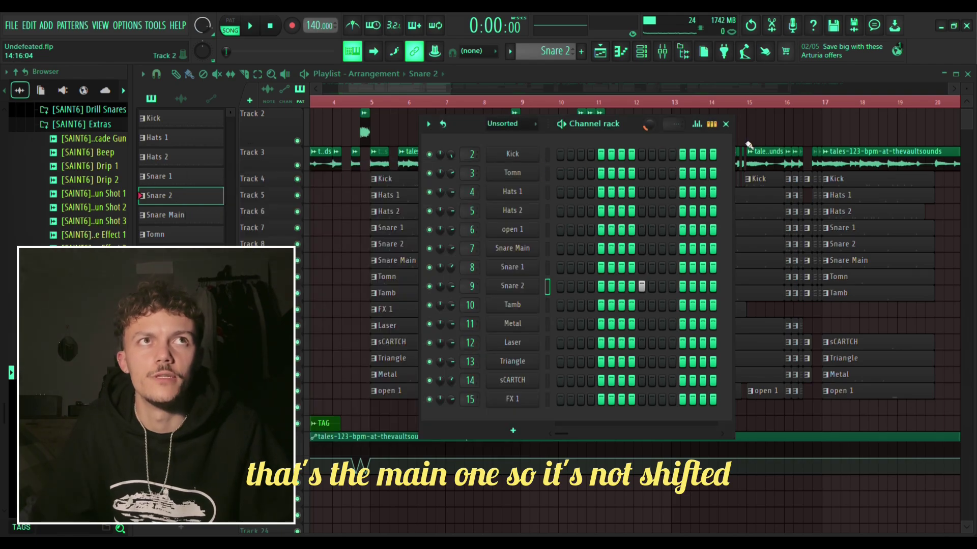
pyautogui.click(725, 124)
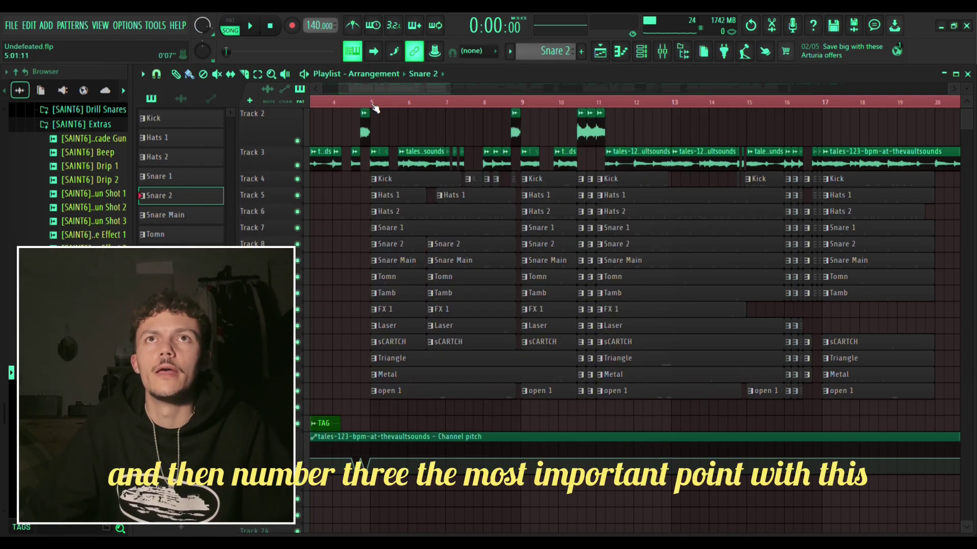
# Survey the song layout and audition the chopped sample intro from bar 1.
pyautogui.scroll(-3, 373, 104)
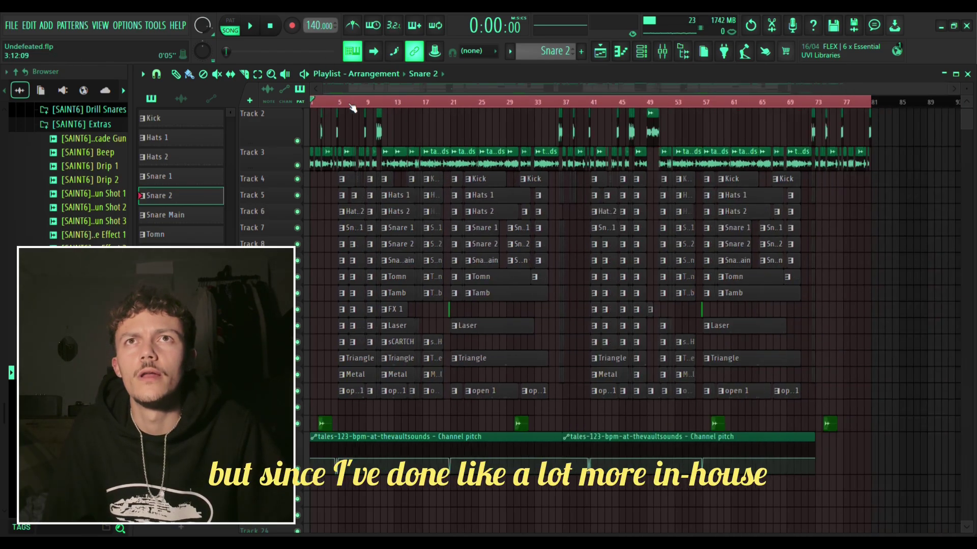
pyautogui.scroll(-1, 352, 108)
pyautogui.scroll(5, 324, 105)
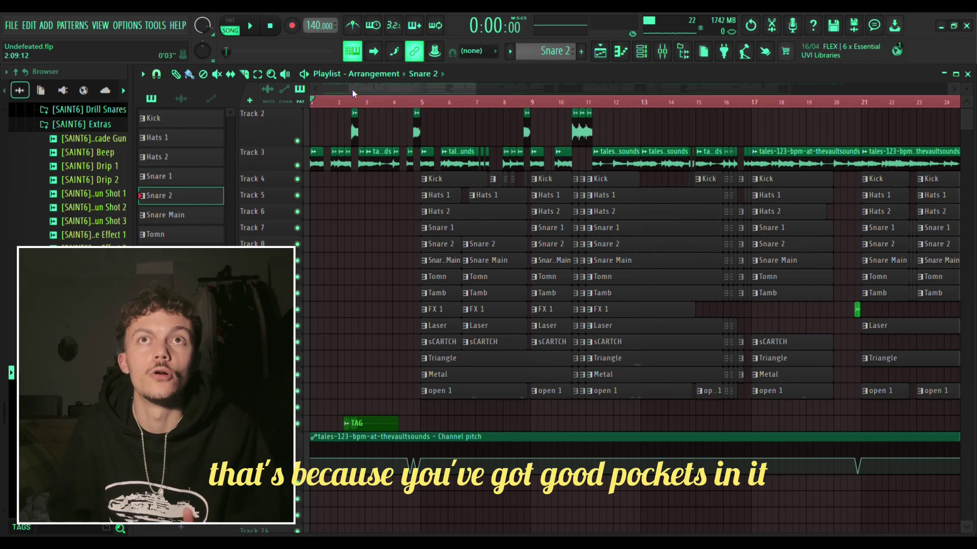
pyautogui.click(322, 103)
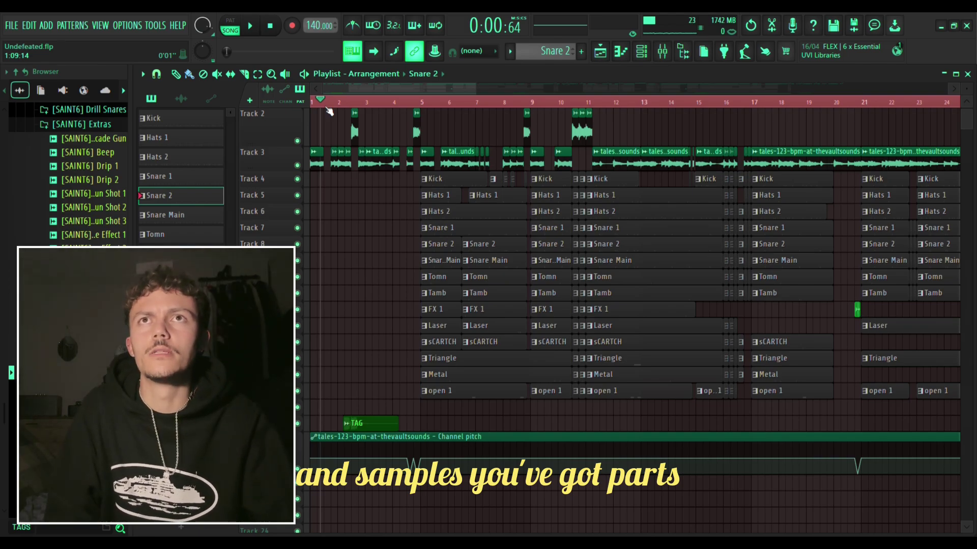
pyautogui.press('space')
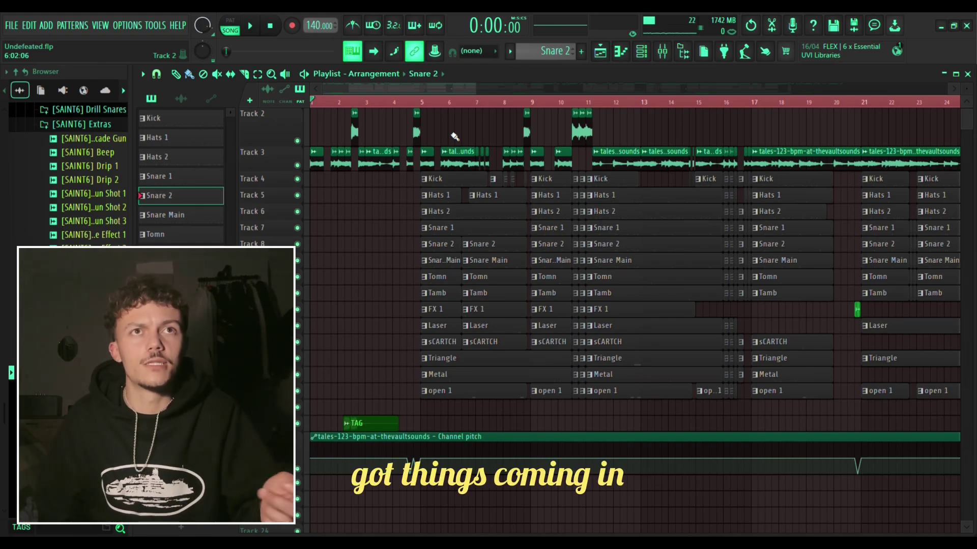
# Play the section from just before bar 10 and examine the repeated sample and drum clips leading up to bar 11.
pyautogui.click(561, 104)
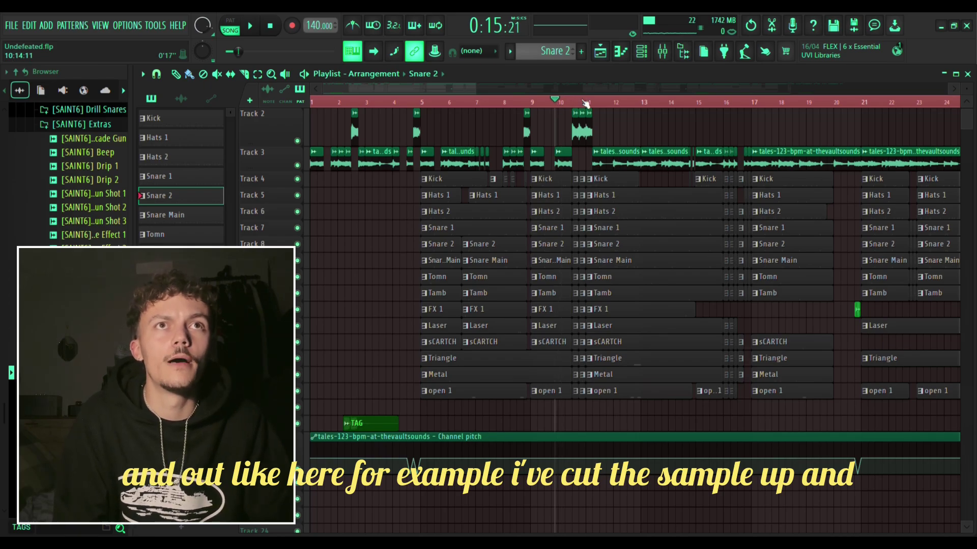
pyautogui.press('space')
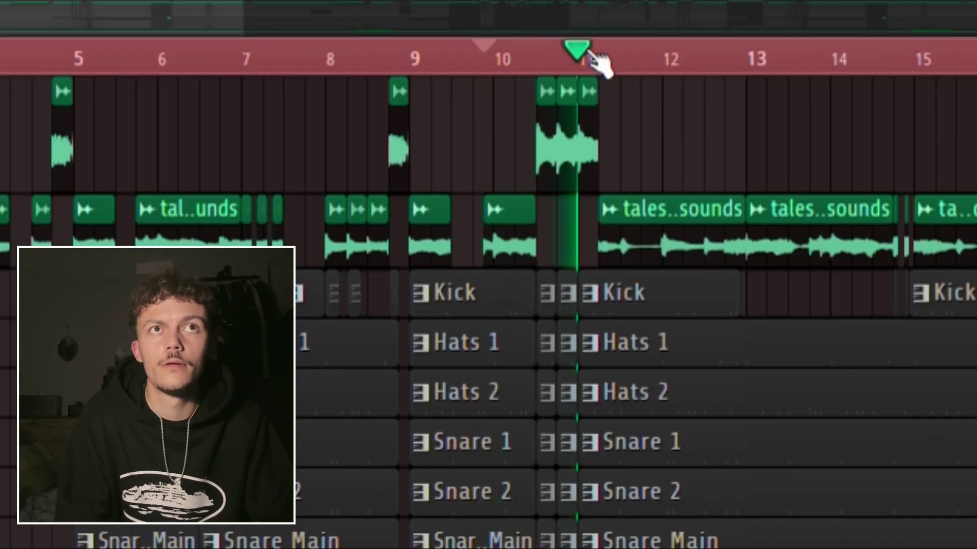
pyautogui.press('space')
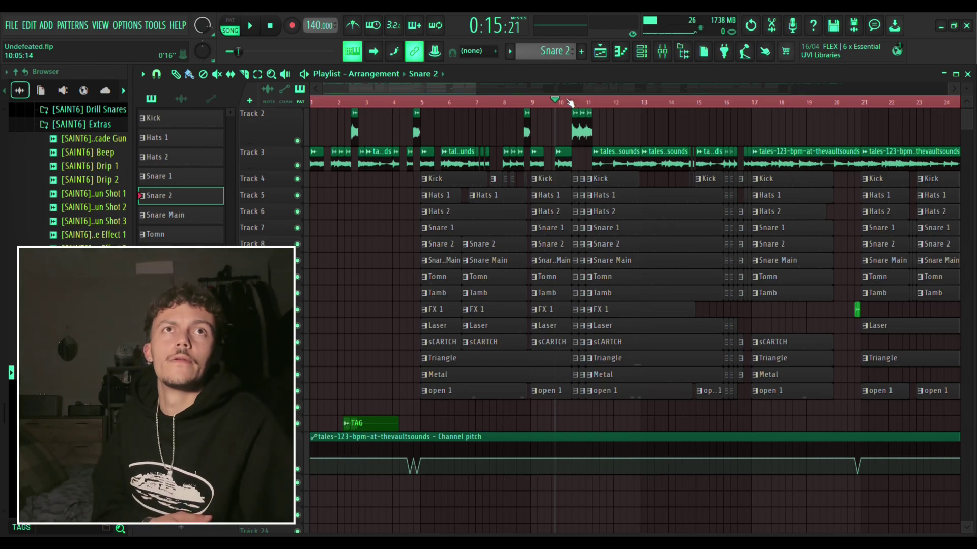
pyautogui.scroll(3, 580, 105)
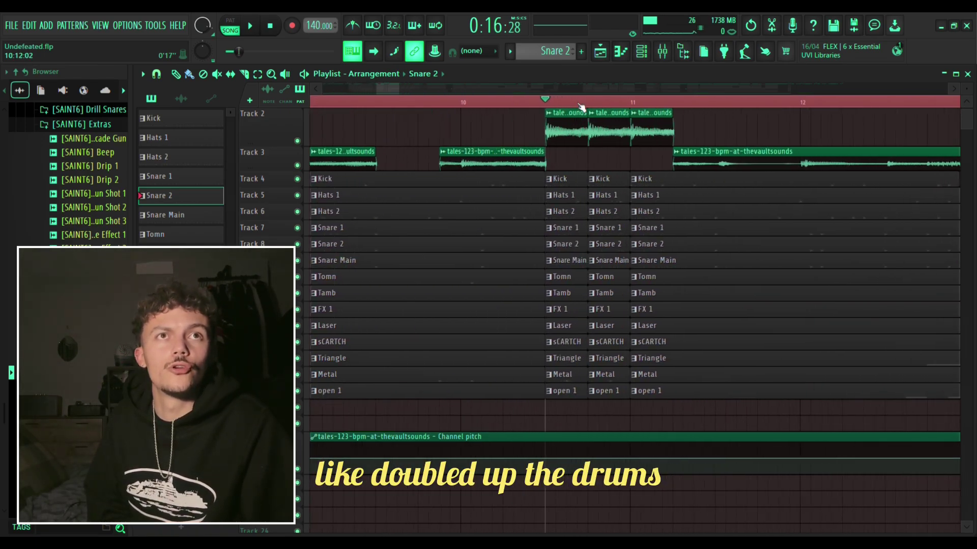
pyautogui.scroll(-5, 581, 106)
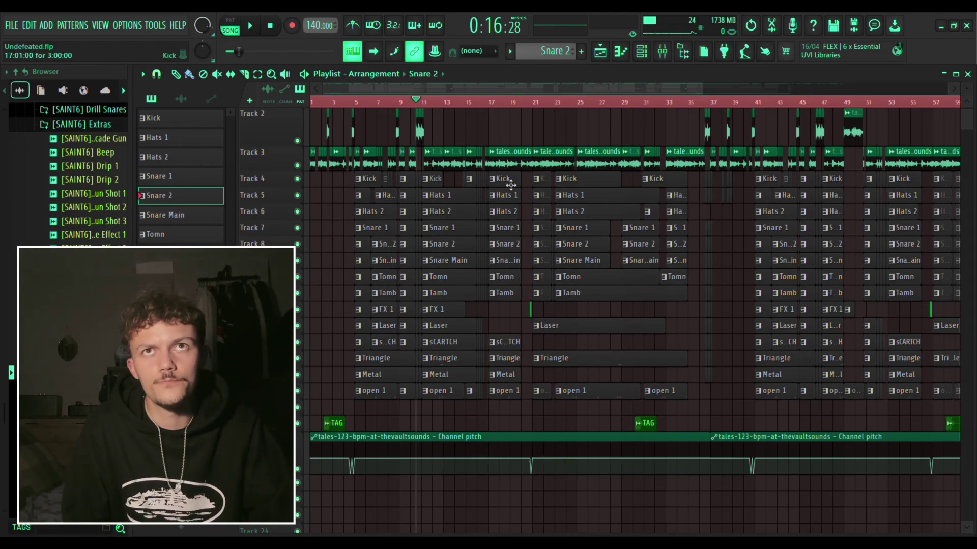
# Solo Track 3 and audition the sample on its own from bar 25.
pyautogui.scroll(1, 584, 146)
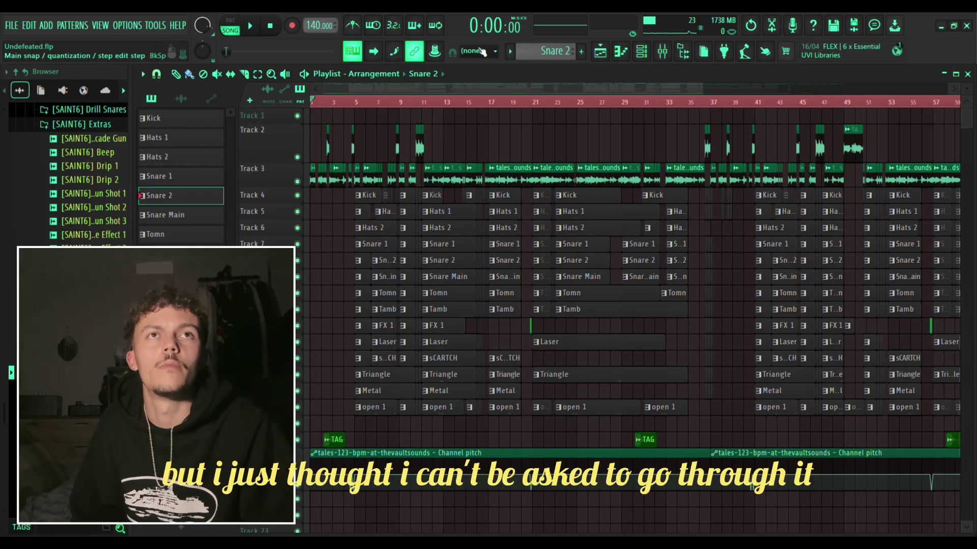
pyautogui.scroll(3, 344, 104)
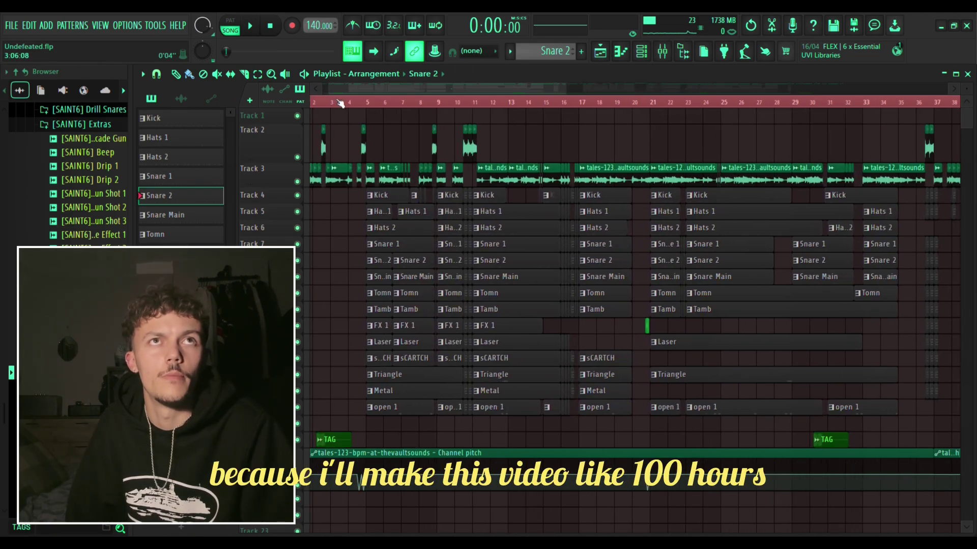
pyautogui.moveTo(342, 90); pyautogui.dragTo(335, 91)
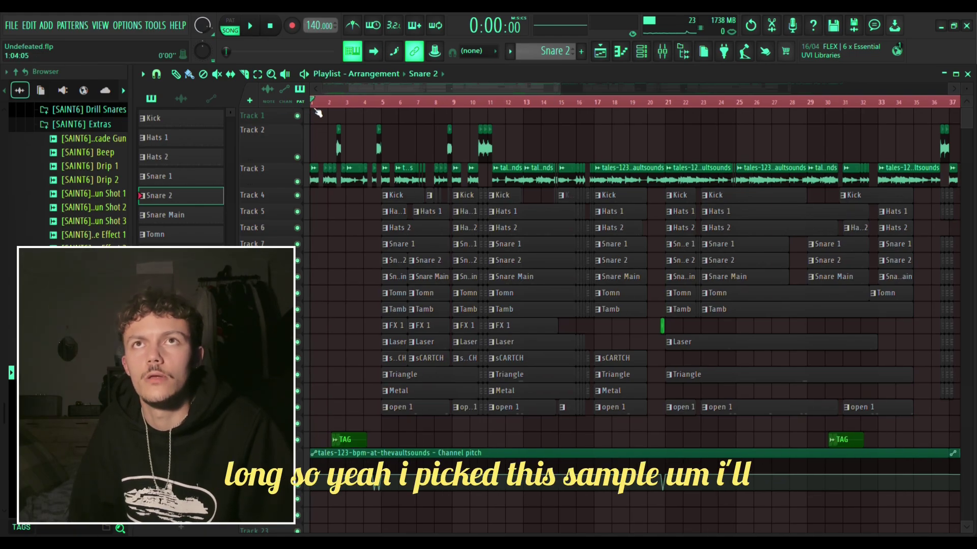
pyautogui.scroll(-6, 560, 108)
pyautogui.scroll(8, 474, 110)
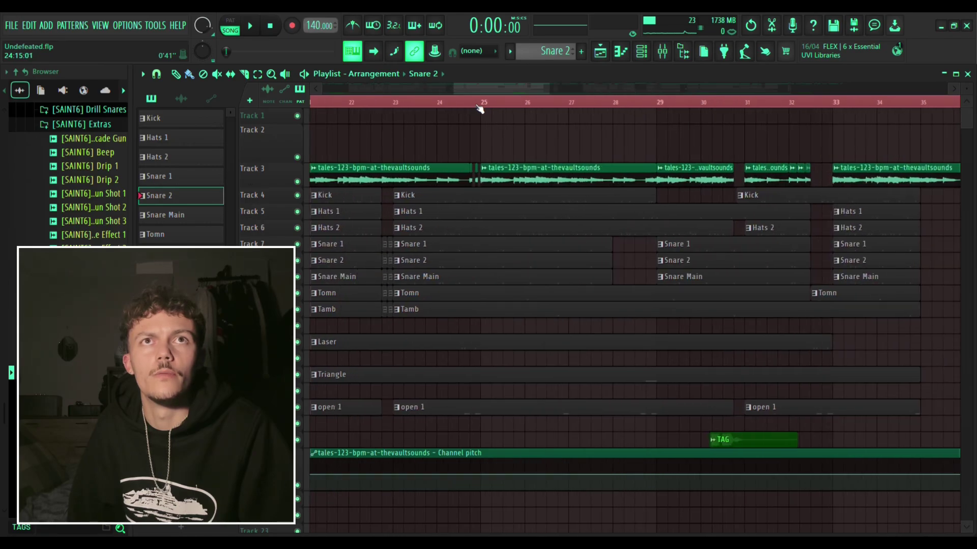
pyautogui.rightClick(297, 182)
pyautogui.press('space')
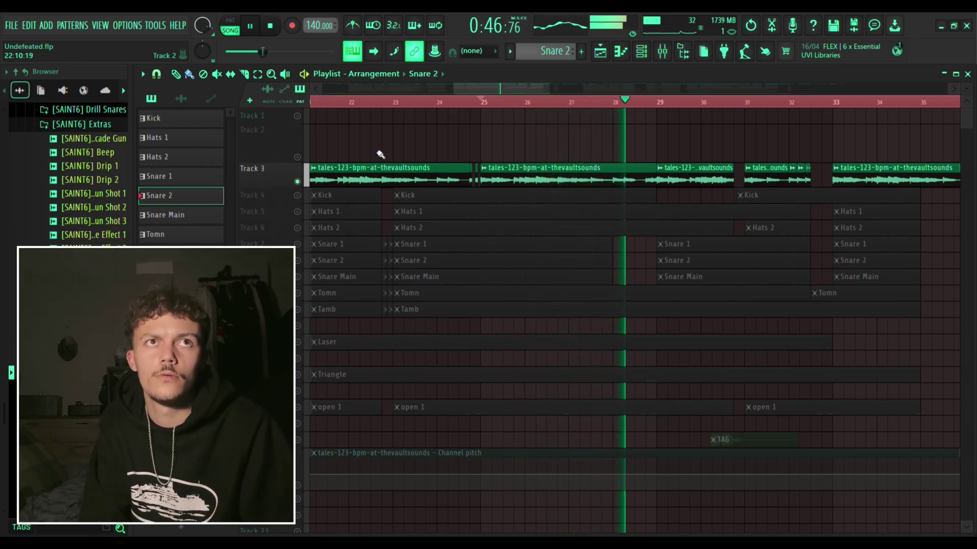
pyautogui.press('space')
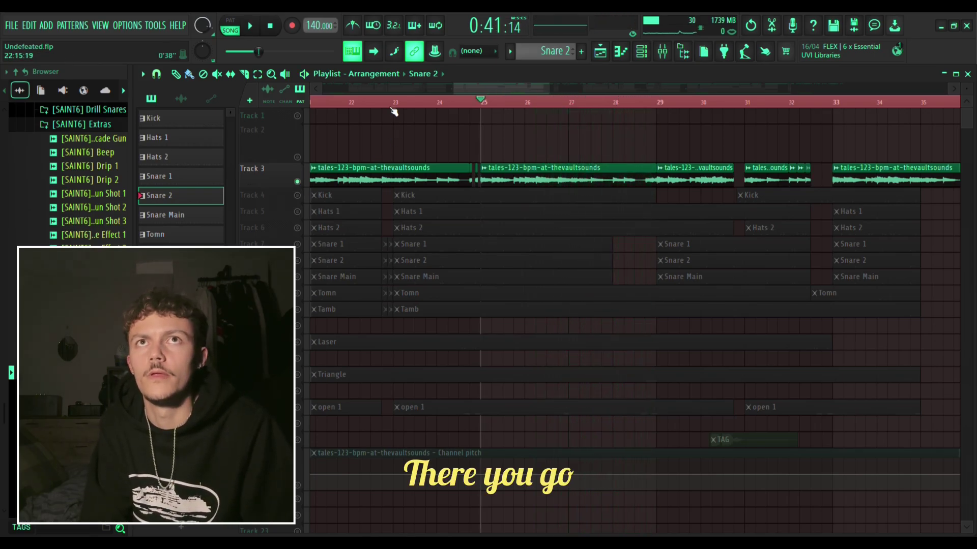
# Play the intro from the start with Track 2 unmuted alongside the soloed Track 3, and stop playback.
pyautogui.scroll(-5, 355, 114)
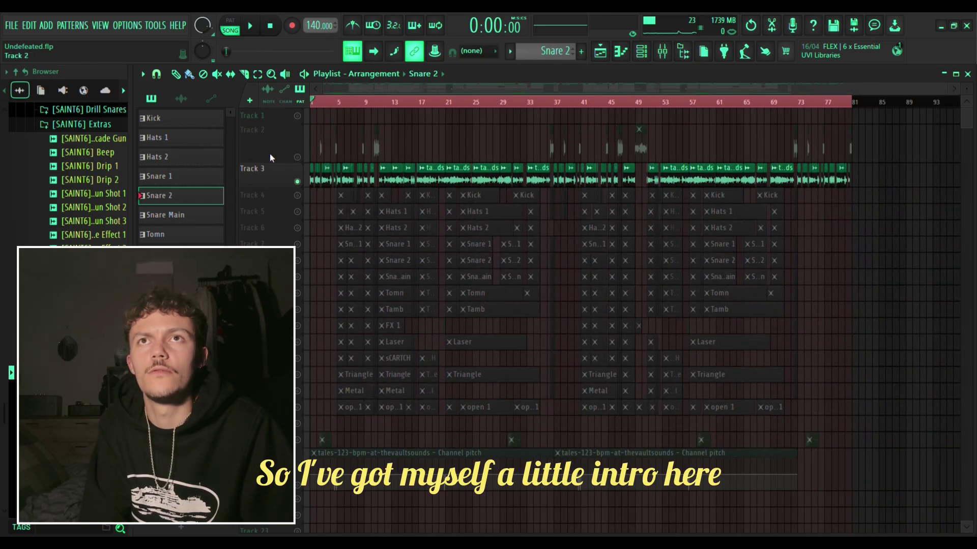
pyautogui.scroll(5, 362, 135)
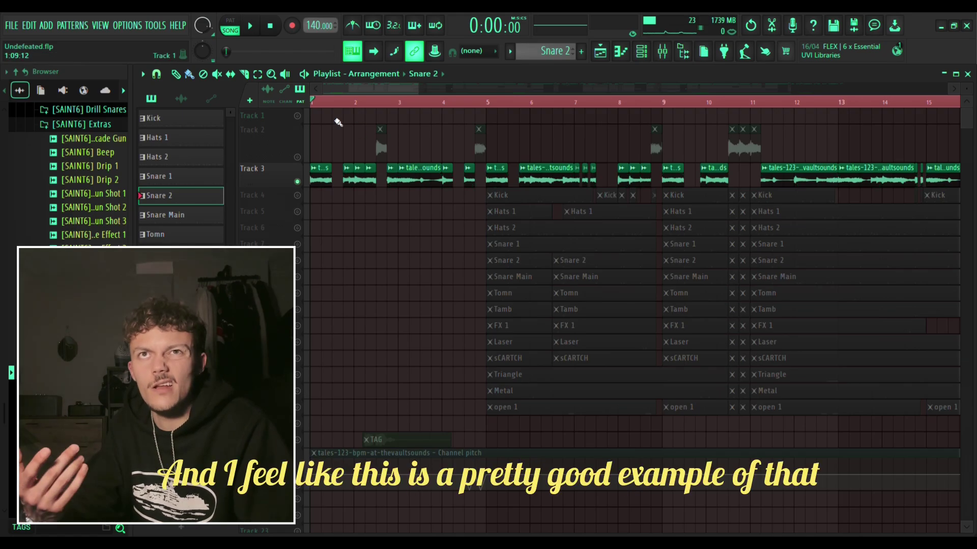
pyautogui.press('space')
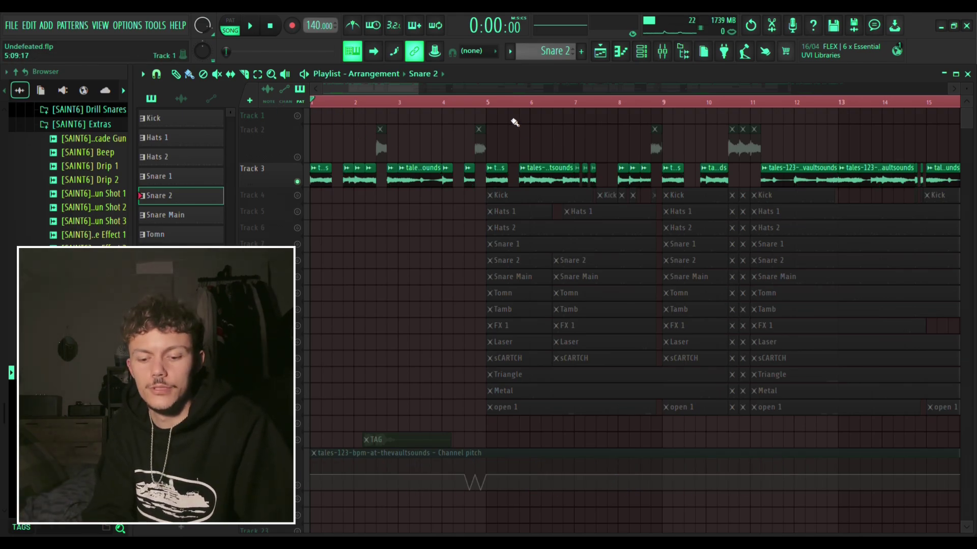
pyautogui.click(298, 158)
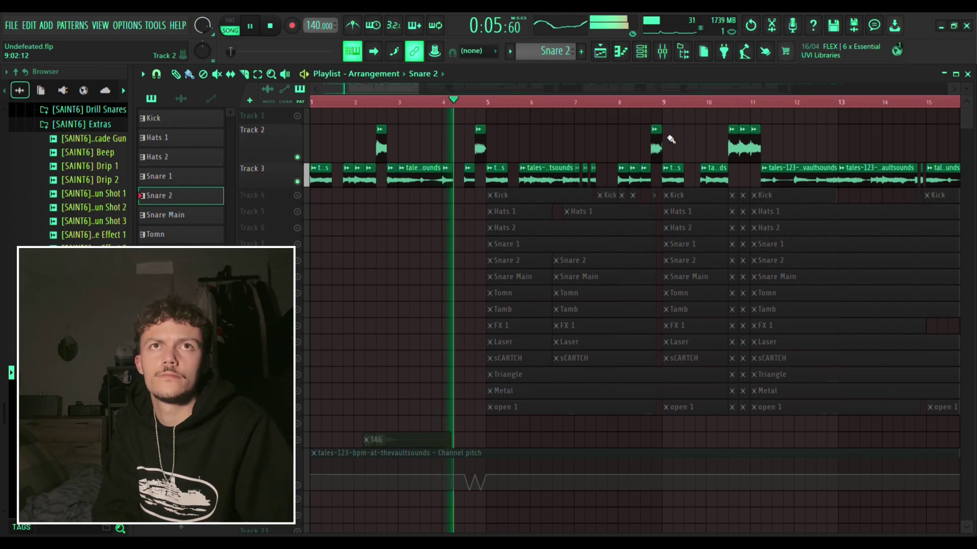
pyautogui.press('space')
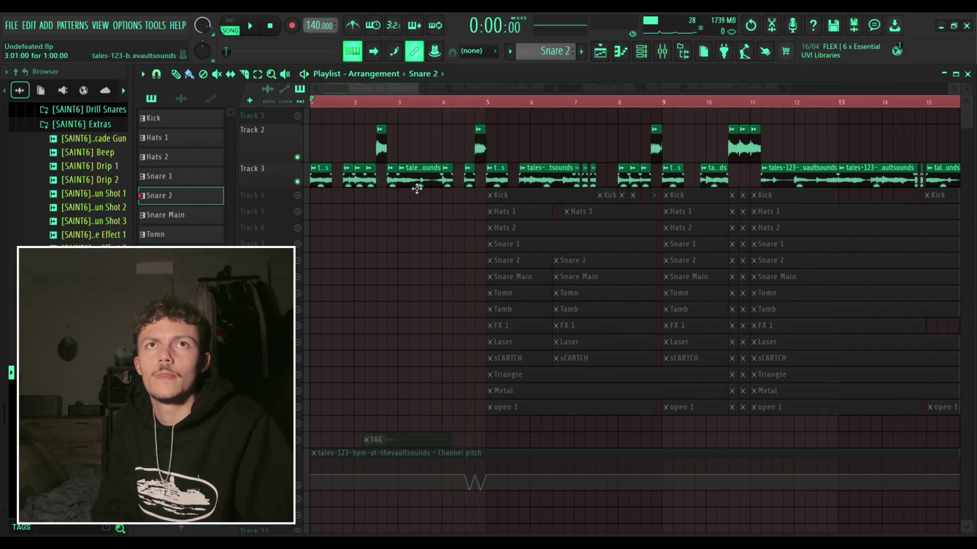
# Open the settings of the Track 2 sample clip just before bar 5 to inspect its pitch knob, and close them.
pyautogui.scroll(5, 471, 91)
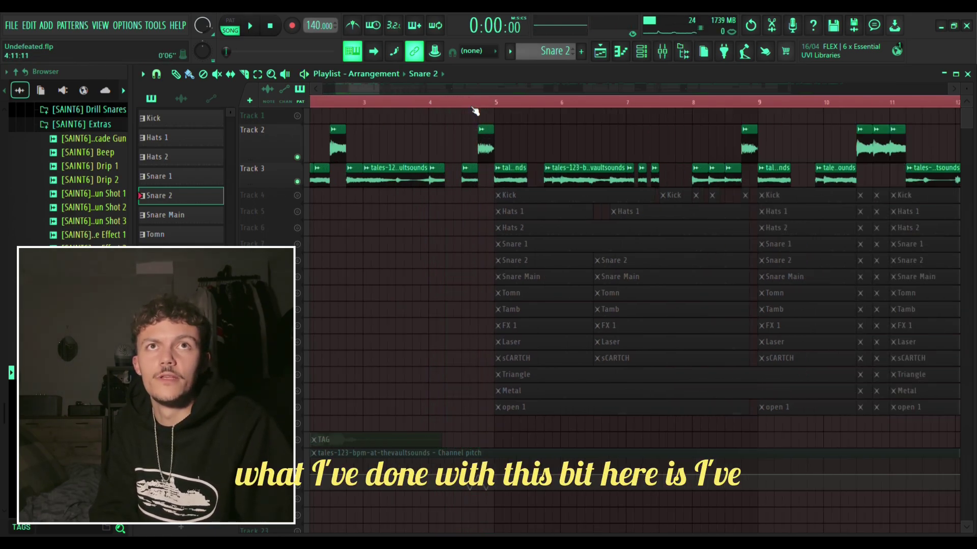
pyautogui.doubleClick(548, 158)
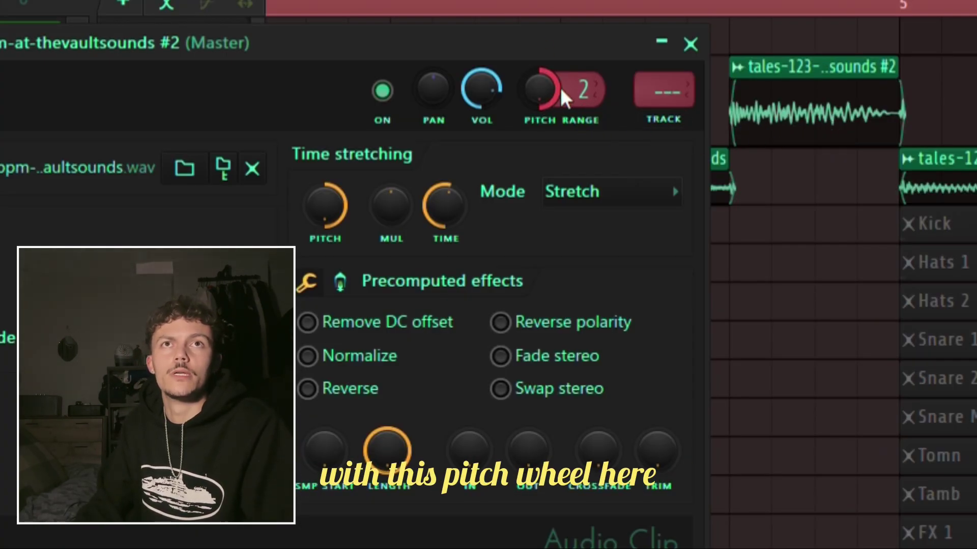
pyautogui.click(690, 44)
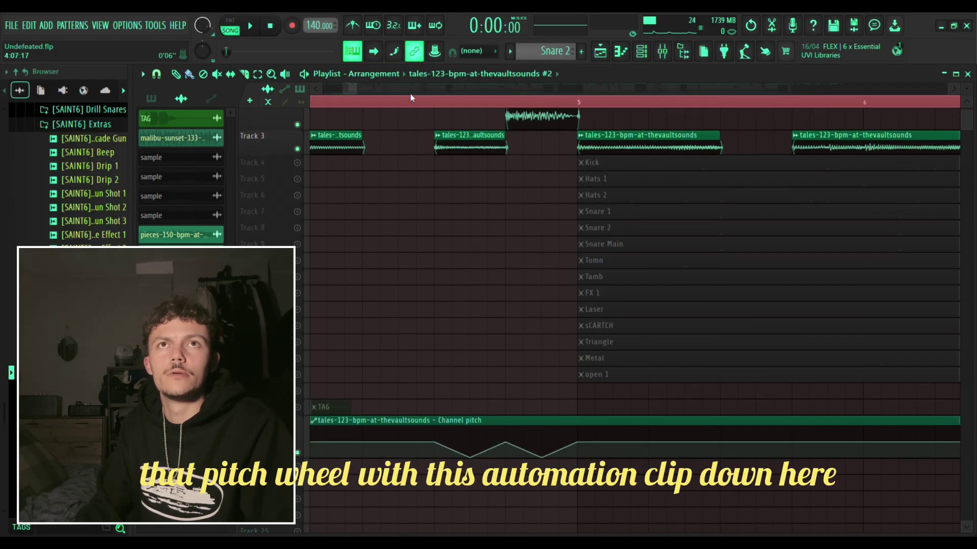
pyautogui.scroll(-4, 411, 96)
pyautogui.scroll(2, 413, 104)
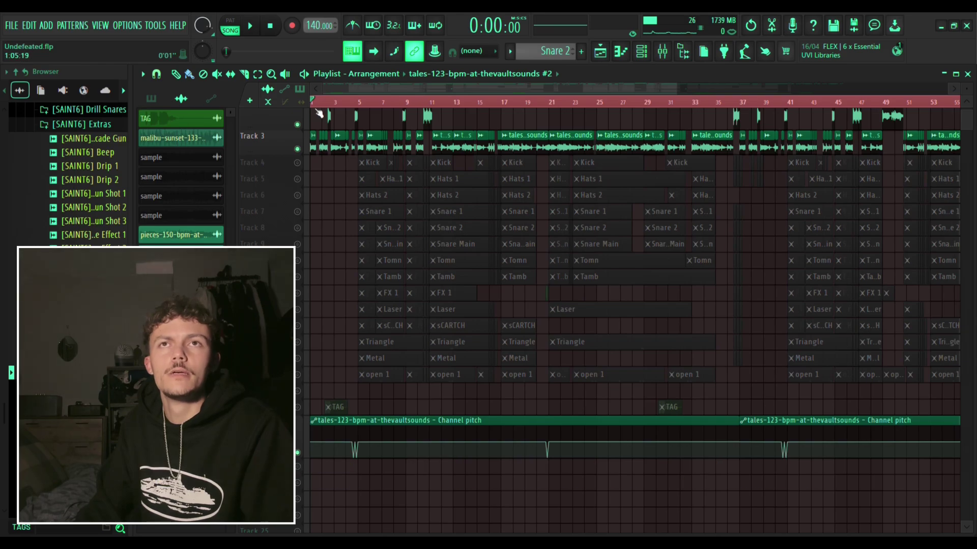
# Play the soloed sample from bar 4 through the channel pitch dips before bar 5, stop playback and turn the solo off.
pyautogui.scroll(2, 328, 105)
pyautogui.moveTo(328, 105); pyautogui.dragTo(490, 98)
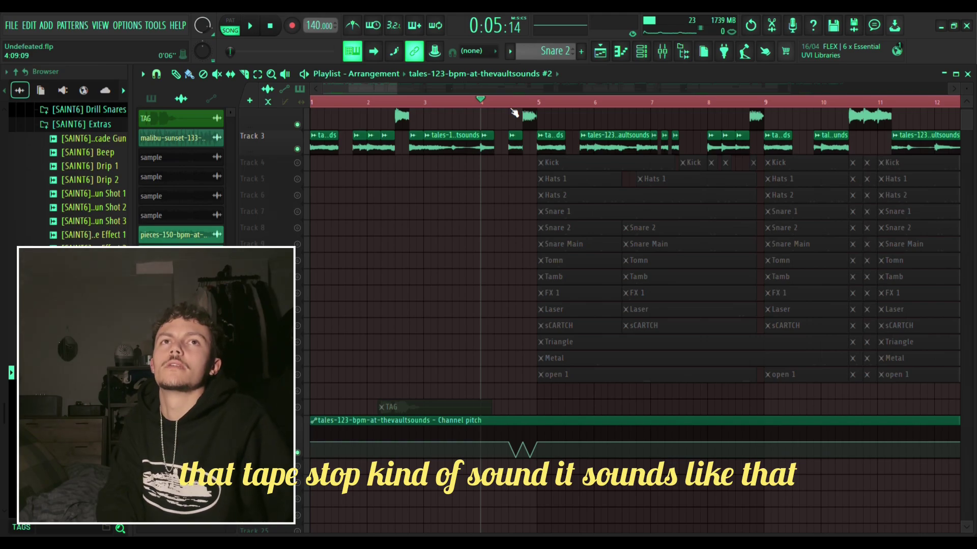
pyautogui.press('space')
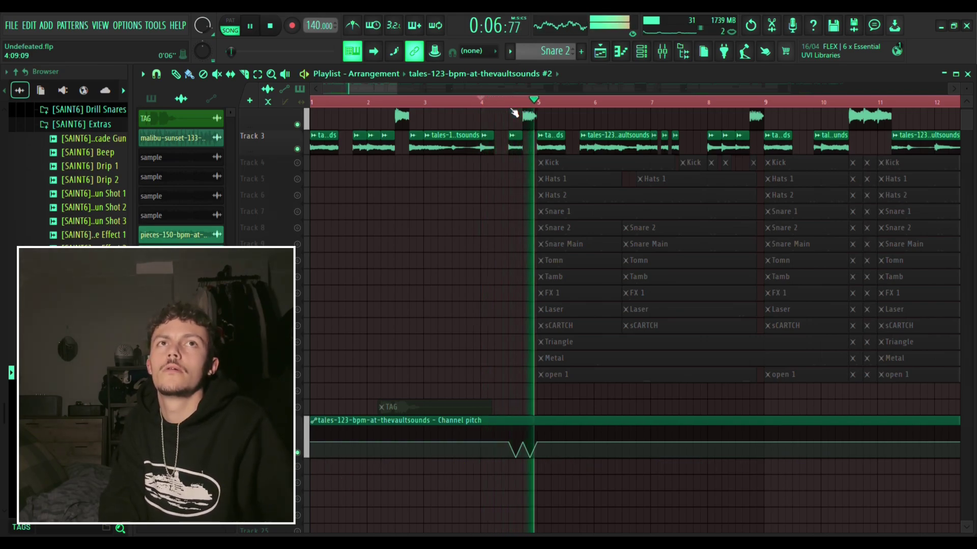
pyautogui.press('space')
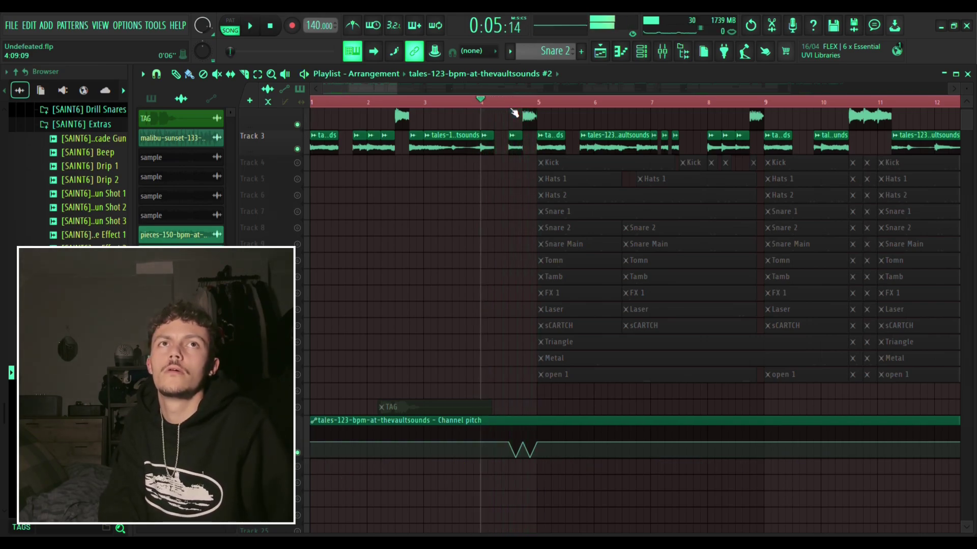
pyautogui.rightClick(297, 148)
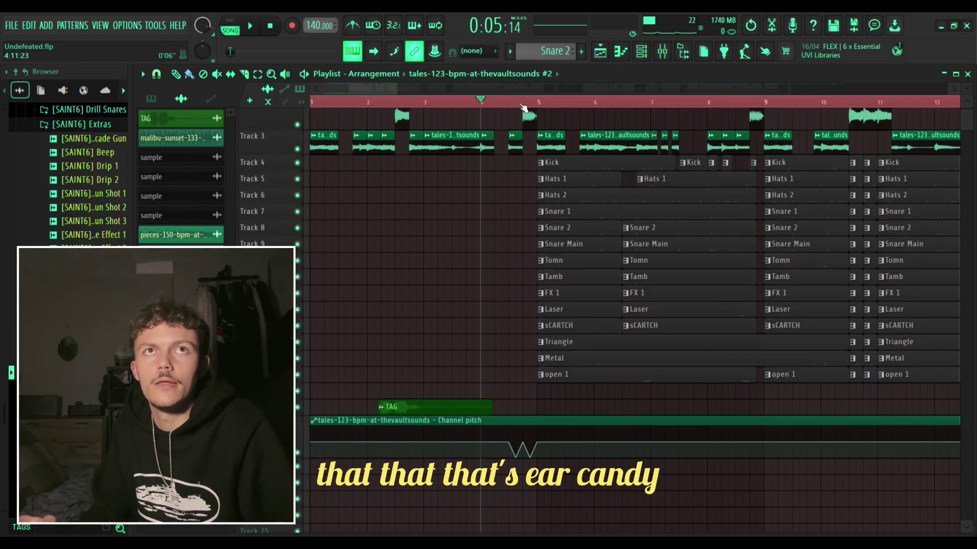
# Examine the kick pattern and the sample chops that follow it between about bars 37 and 53 of the arrangement.
pyautogui.scroll(-6, 524, 105)
pyautogui.scroll(1, 560, 281)
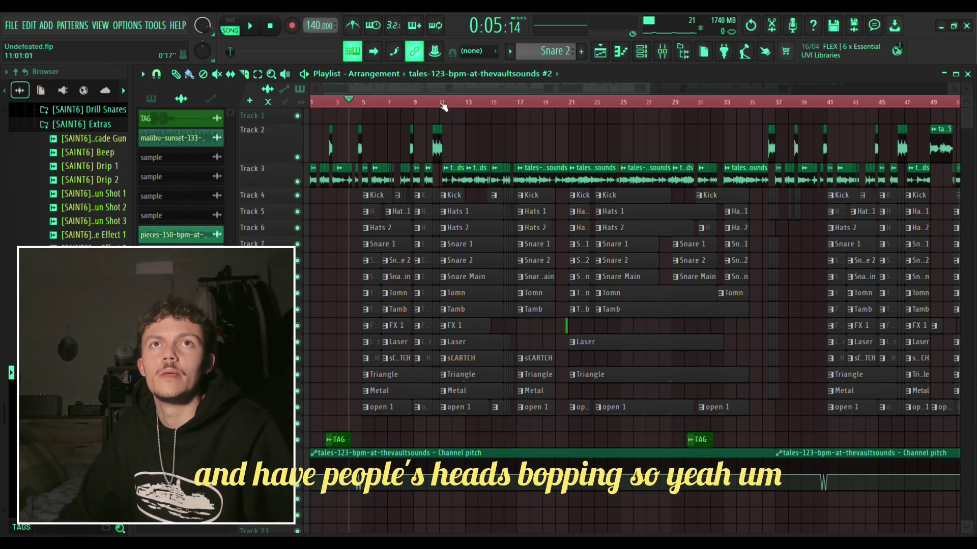
pyautogui.scroll(2, 760, 105)
pyautogui.scroll(2, 584, 103)
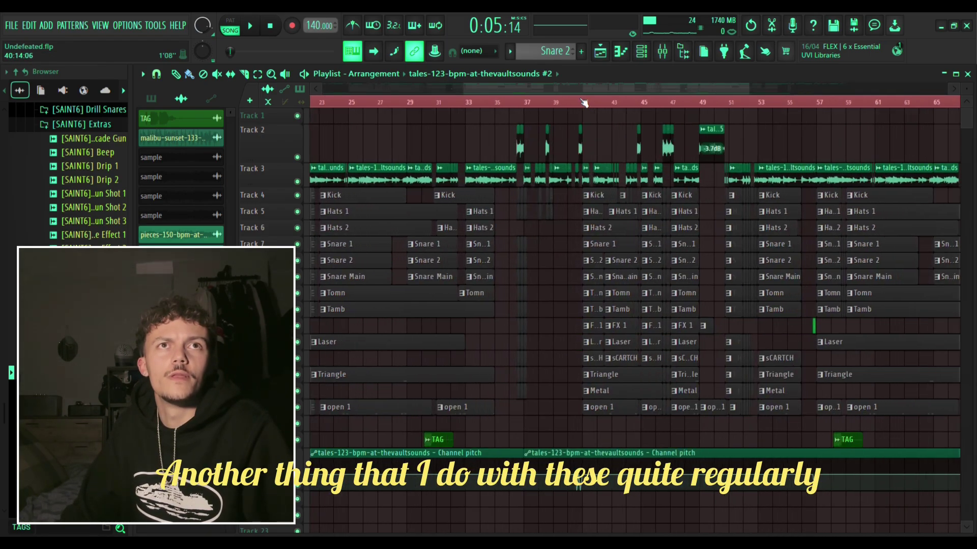
pyautogui.hscroll(1, 585, 103)
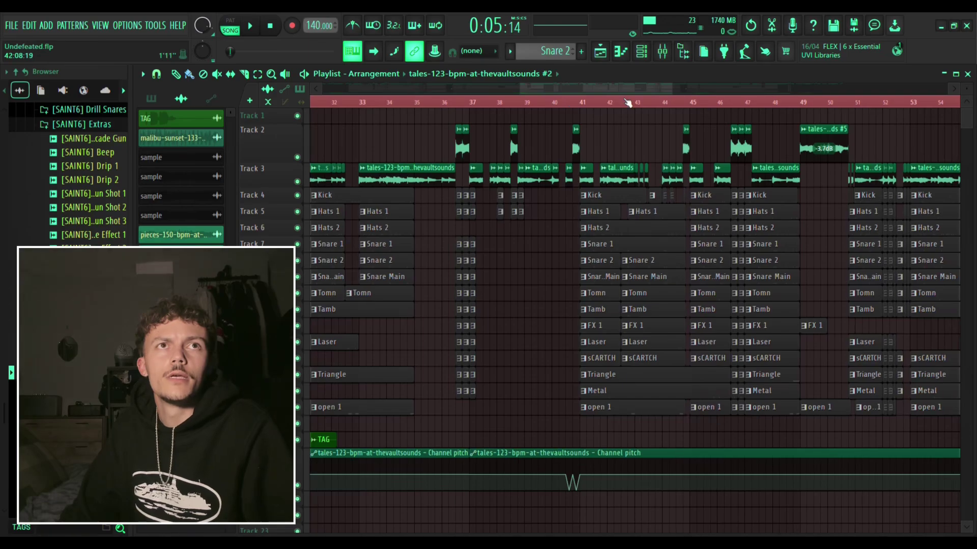
pyautogui.scroll(5, 647, 103)
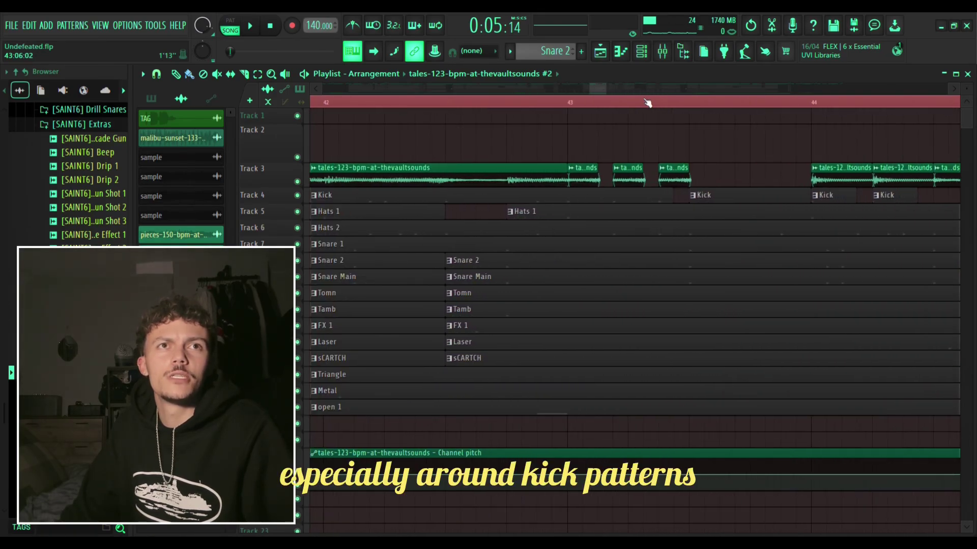
pyautogui.scroll(-5, 647, 103)
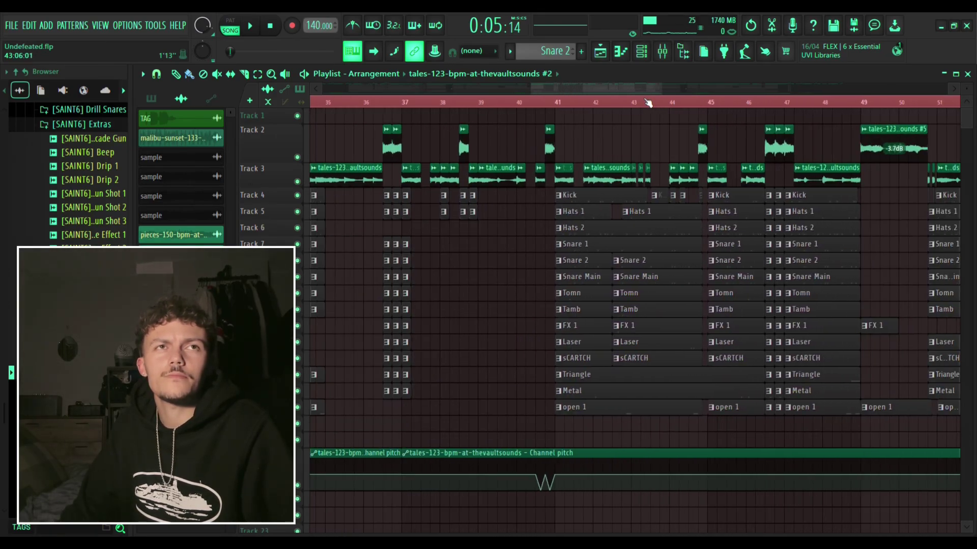
pyautogui.scroll(-2, 647, 104)
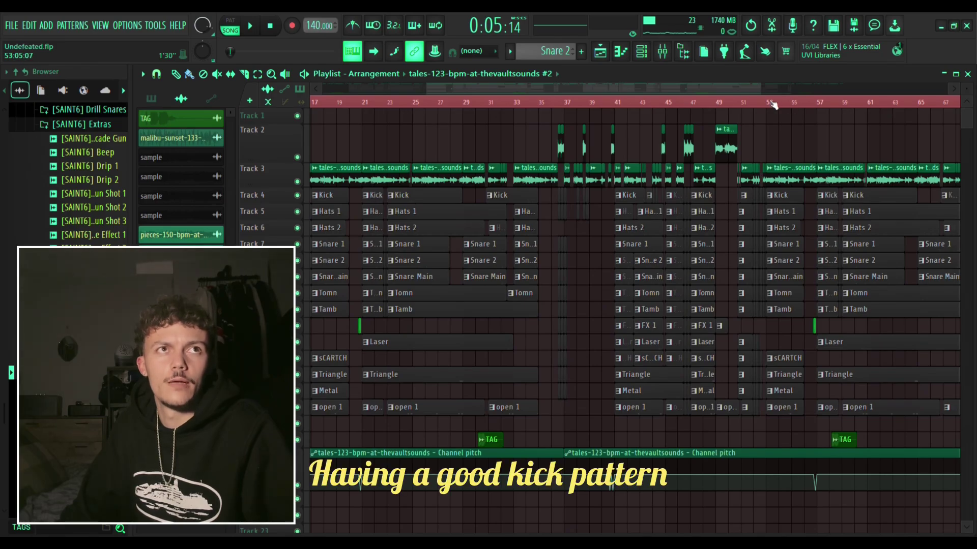
# Play the full arrangement from bar 51 up to the chops before bar 53, and stop playback.
pyautogui.scroll(6, 768, 104)
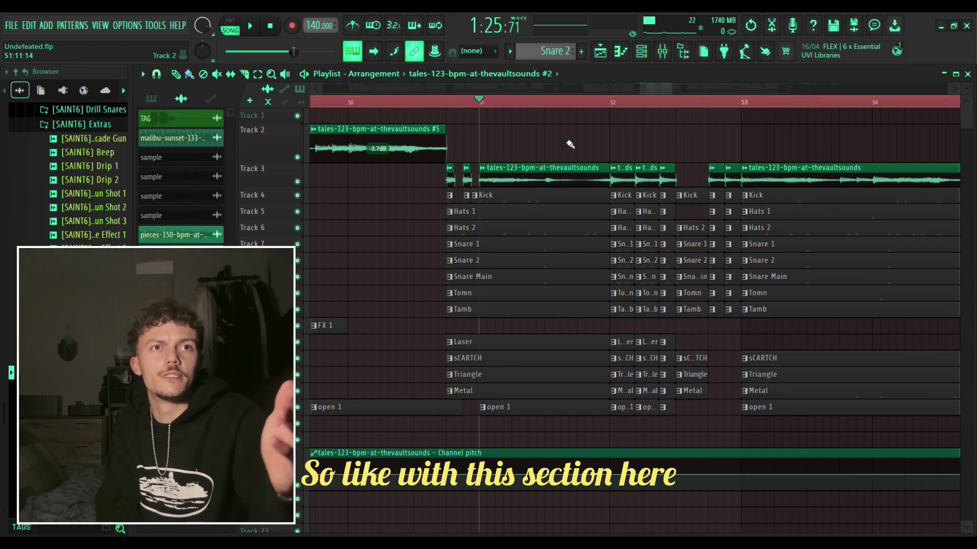
pyautogui.press('space')
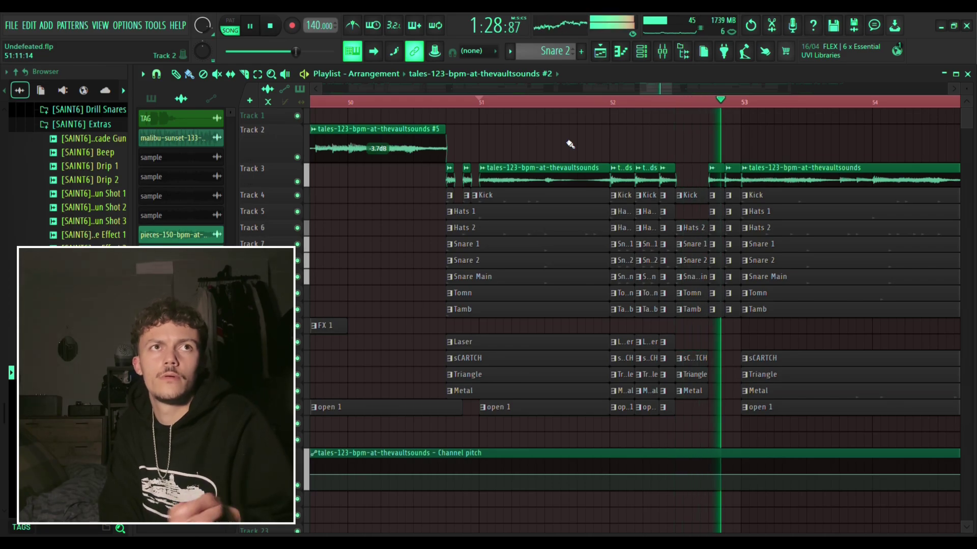
pyautogui.press('space')
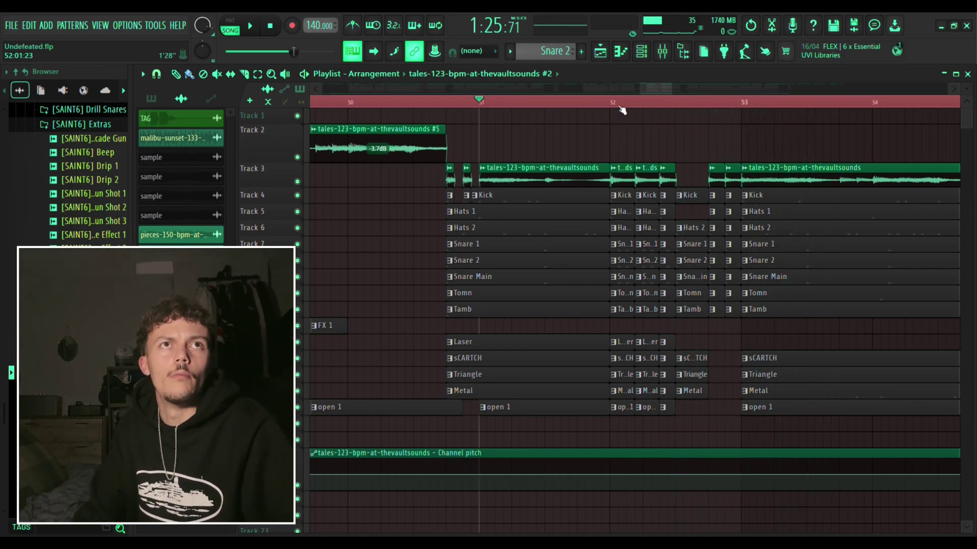
# Inspect the time-stretching pitch knobs of the #3 and #4 sample clips just before bar 53, closing each clip's settings.
pyautogui.scroll(4, 621, 105)
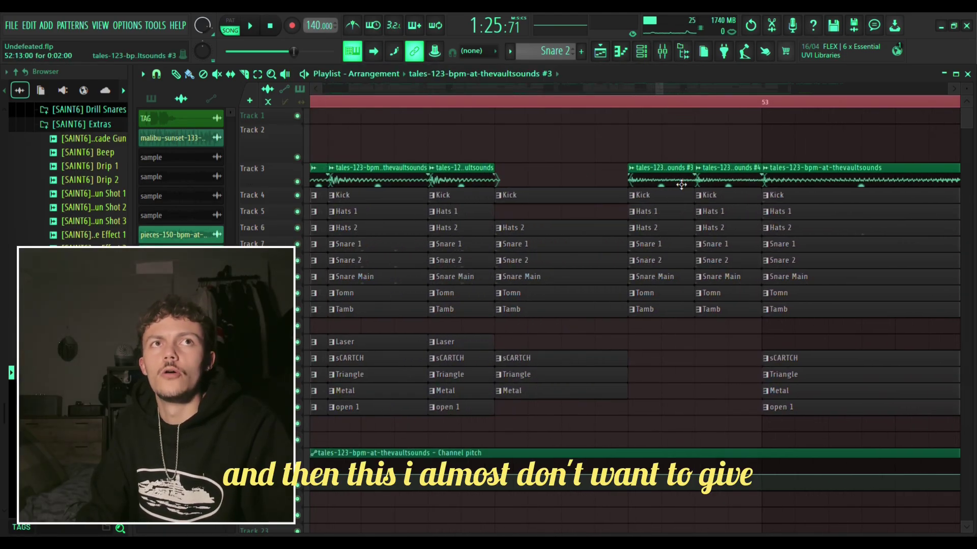
pyautogui.doubleClick(681, 185)
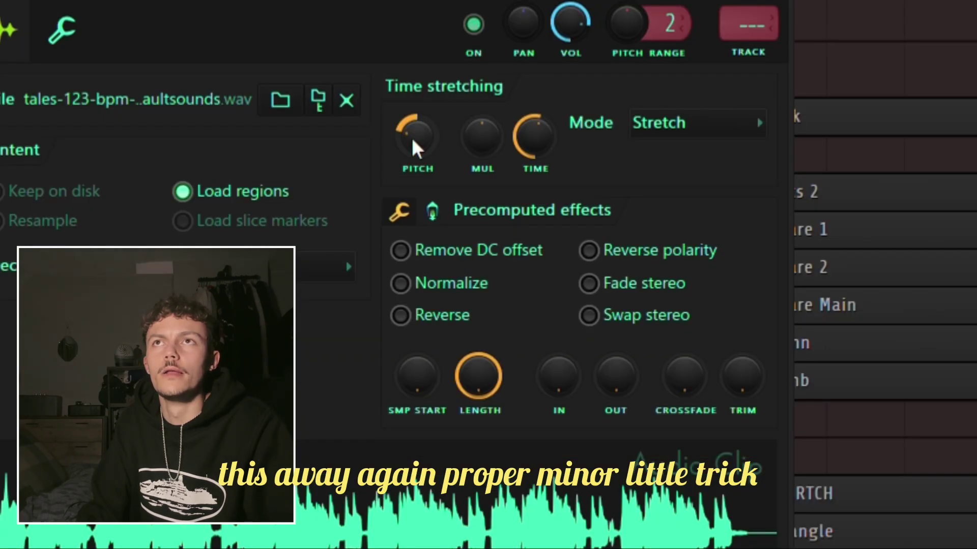
pyautogui.click(777, 1)
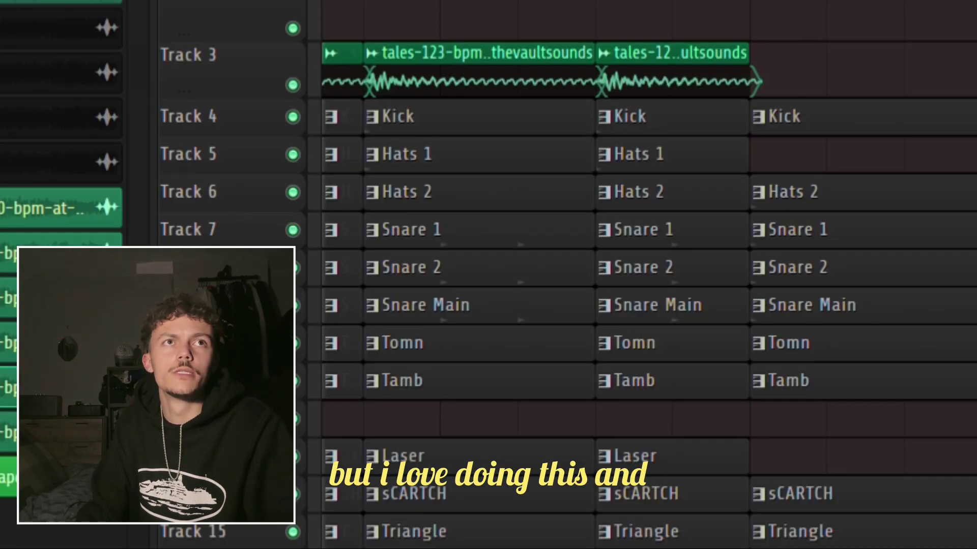
pyautogui.doubleClick(436, 96)
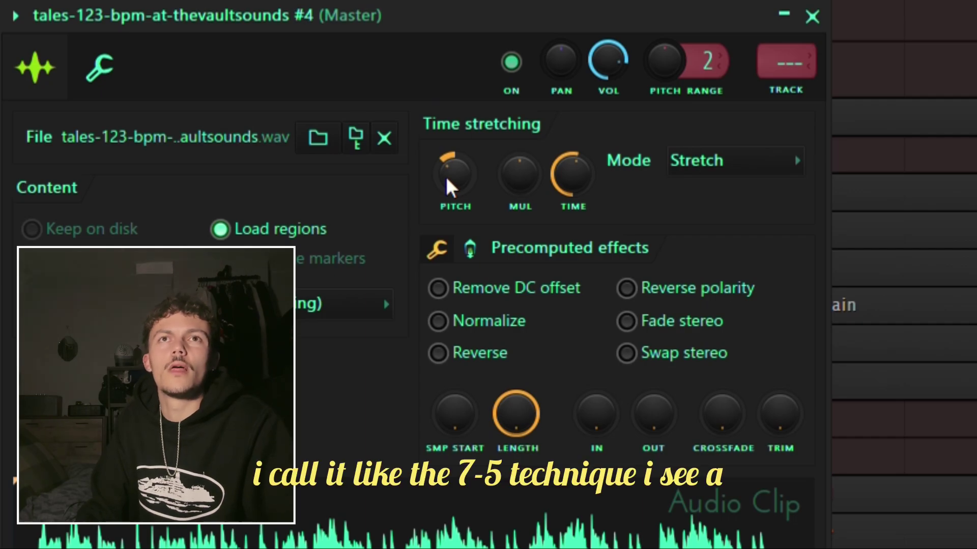
pyautogui.click(812, 17)
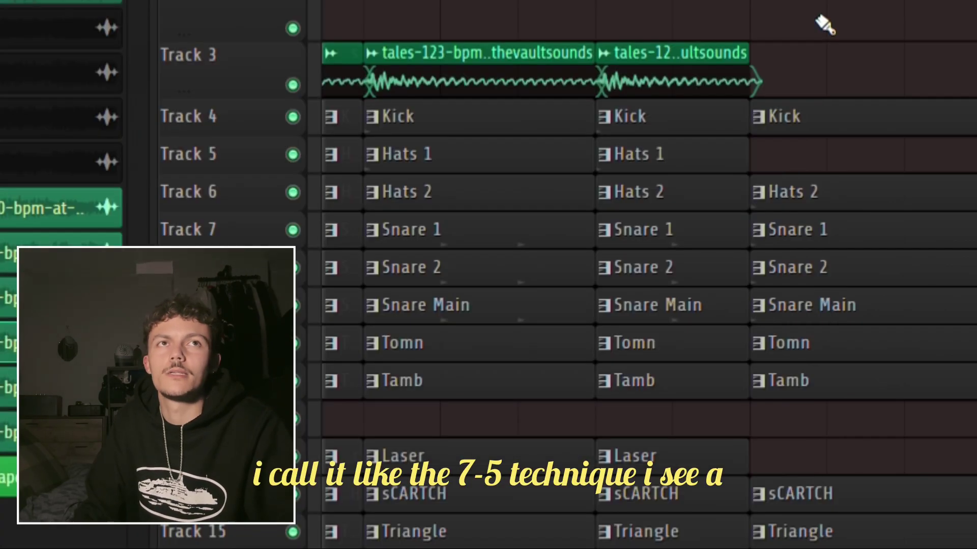
# Open the settings of the main sample clip at bar 51 to inspect its time stretching, and close them.
pyautogui.scroll(-3, 545, 113)
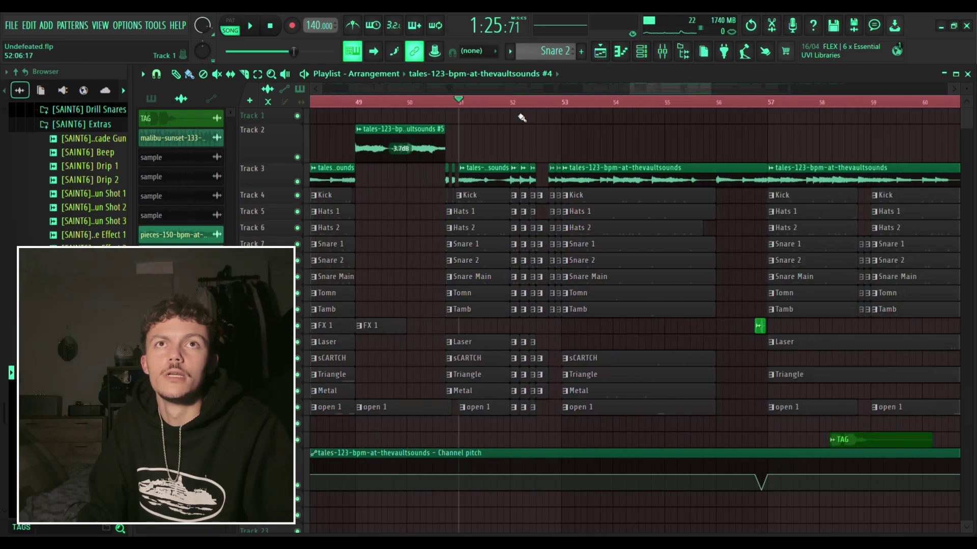
pyautogui.doubleClick(483, 181)
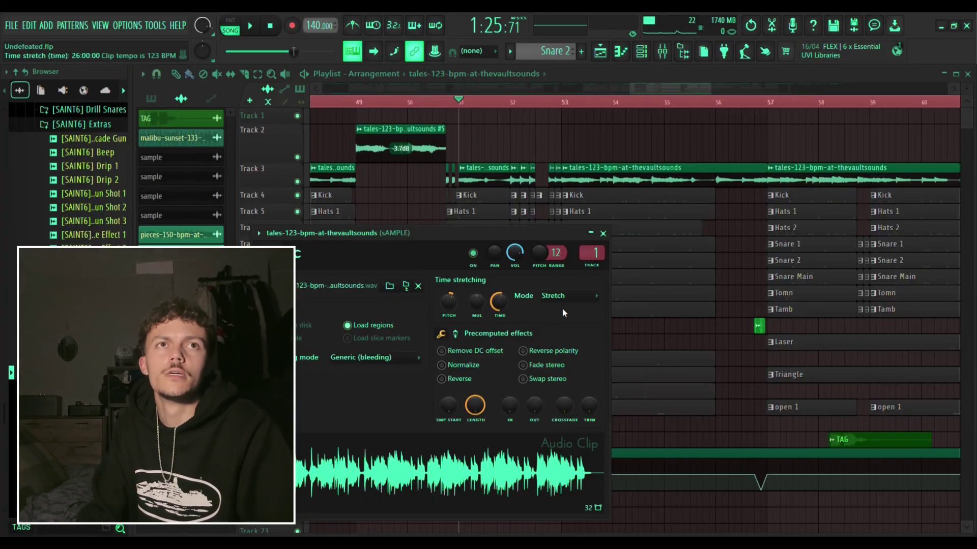
pyautogui.click(603, 234)
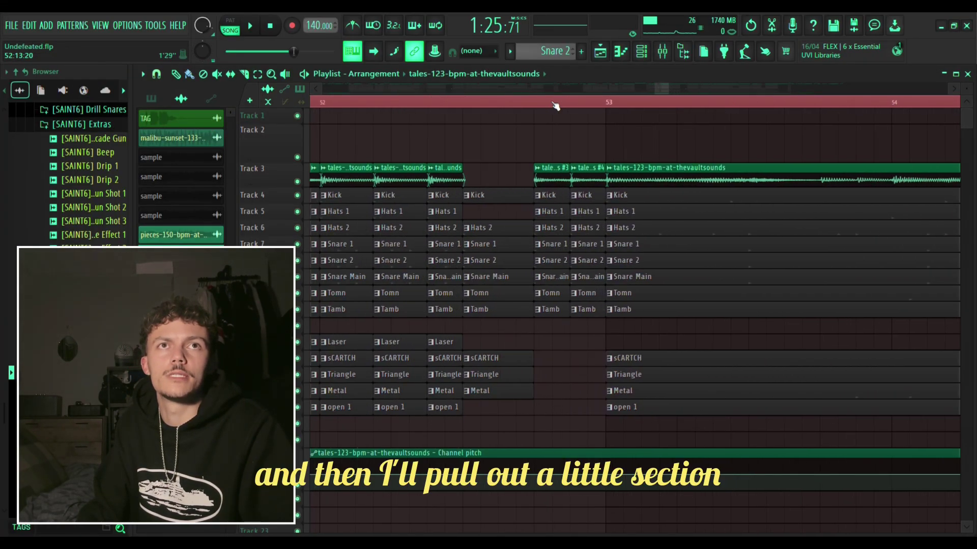
# Solo Track 3 and play the sample on its own from bar 51 past bar 53, and stop playback.
pyautogui.click(514, 101)
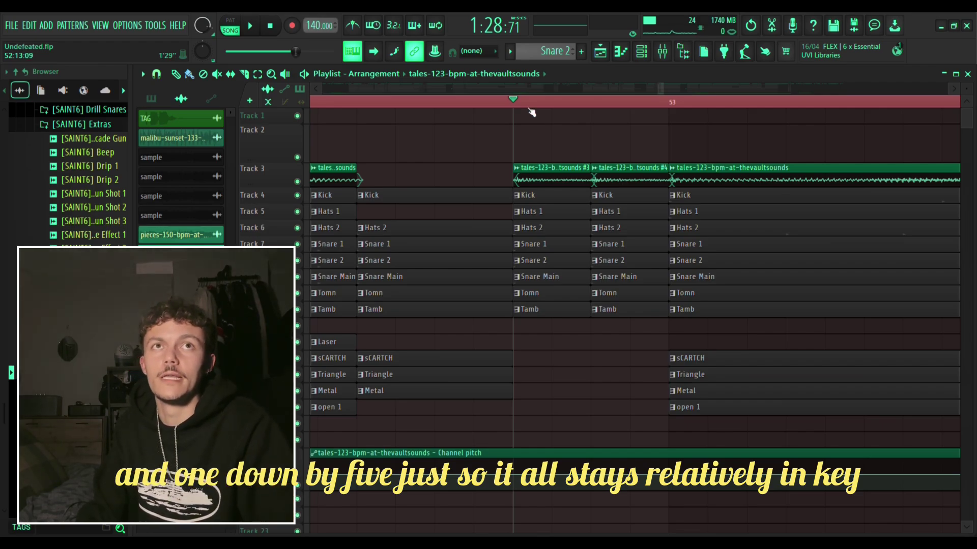
pyautogui.scroll(-5, 530, 111)
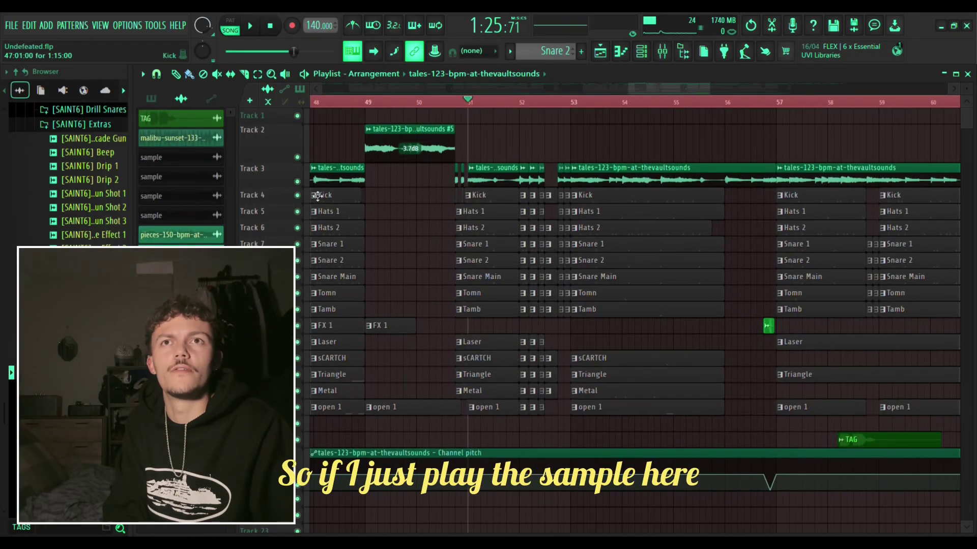
pyautogui.keyDown('ctrl'); pyautogui.click(298, 182); pyautogui.keyUp('ctrl')
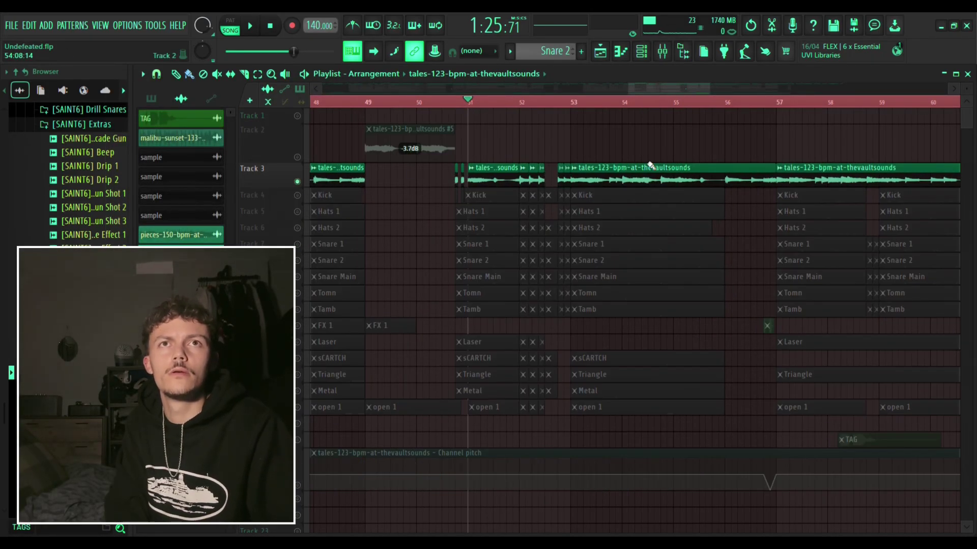
pyautogui.press('space')
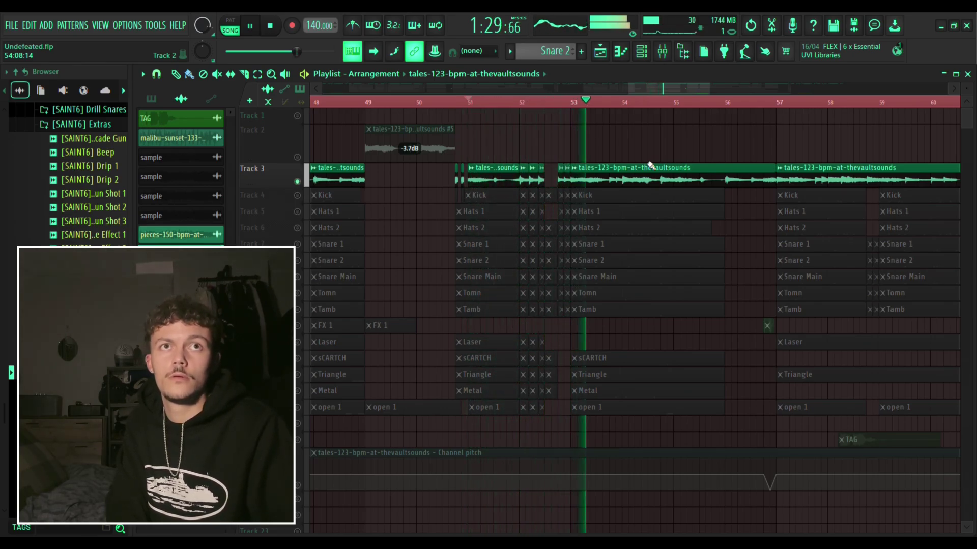
pyautogui.press('space')
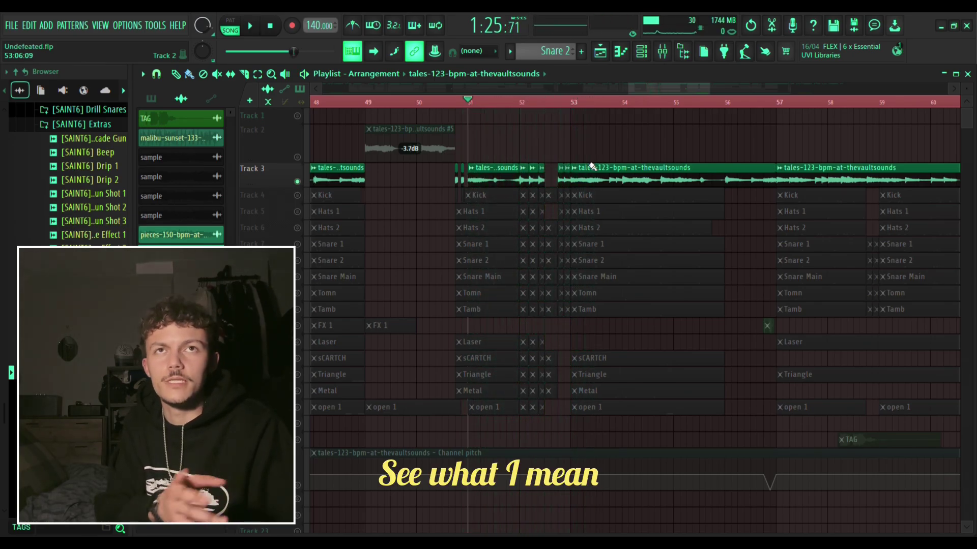
# Turn off the Track 3 solo and replay the section from bar 51 with all the drums.
pyautogui.rightClick(297, 182)
pyautogui.press('space')
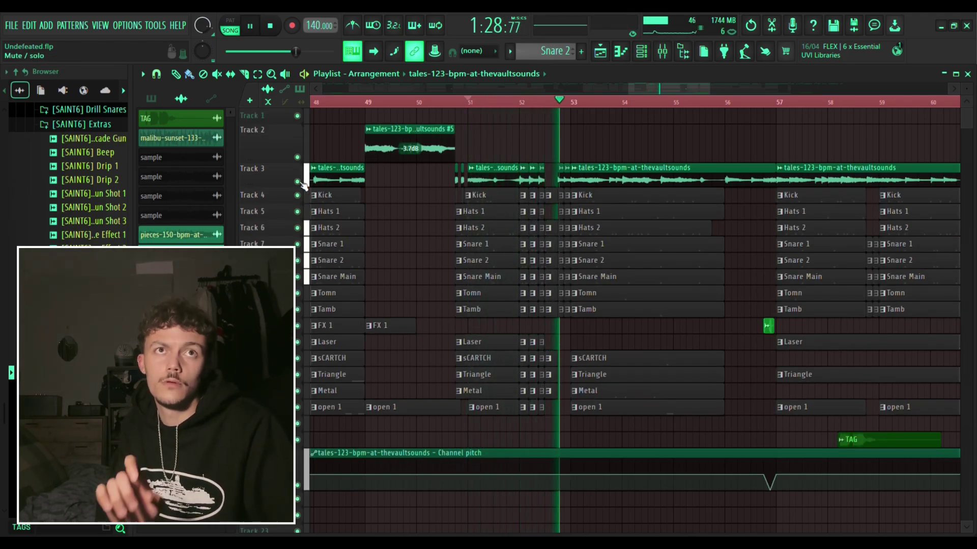
pyautogui.press('space')
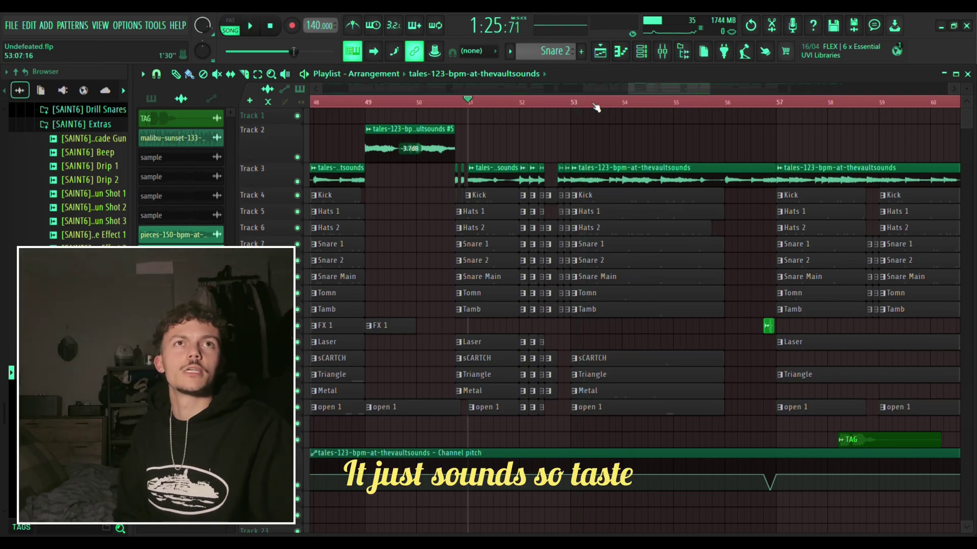
# Audition the sample chops with only Tracks 2 and 3 audible, including from just before bar 53, and stop playback.
pyautogui.scroll(-6, 595, 107)
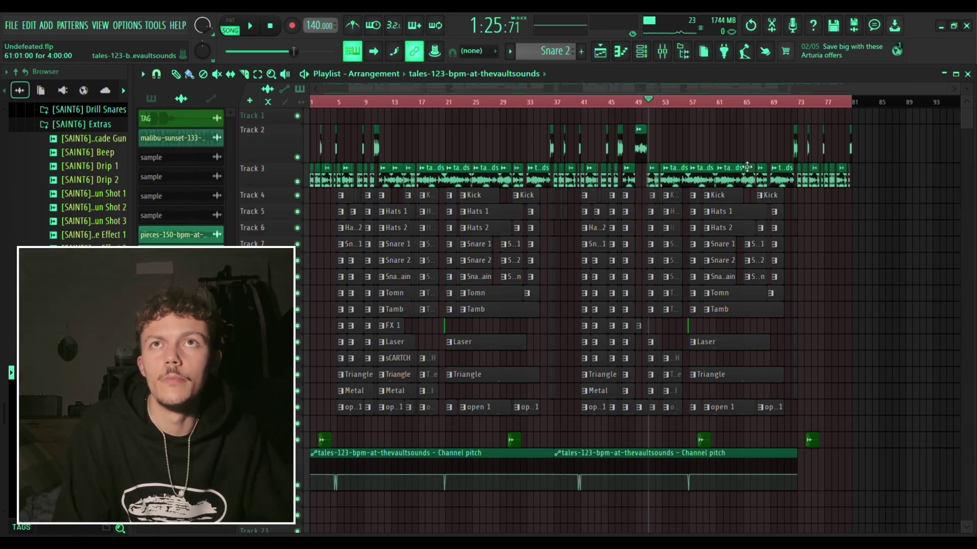
pyautogui.press('space')
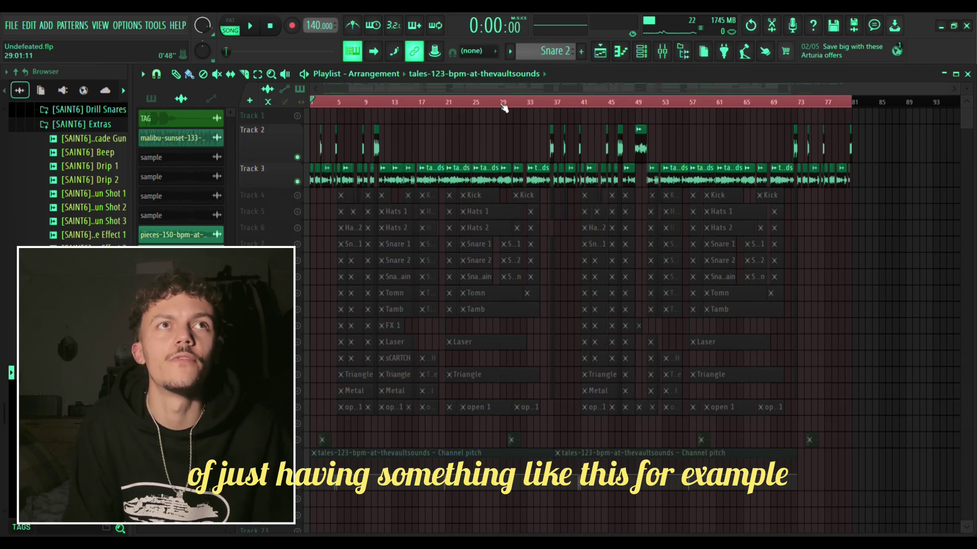
pyautogui.click(663, 105)
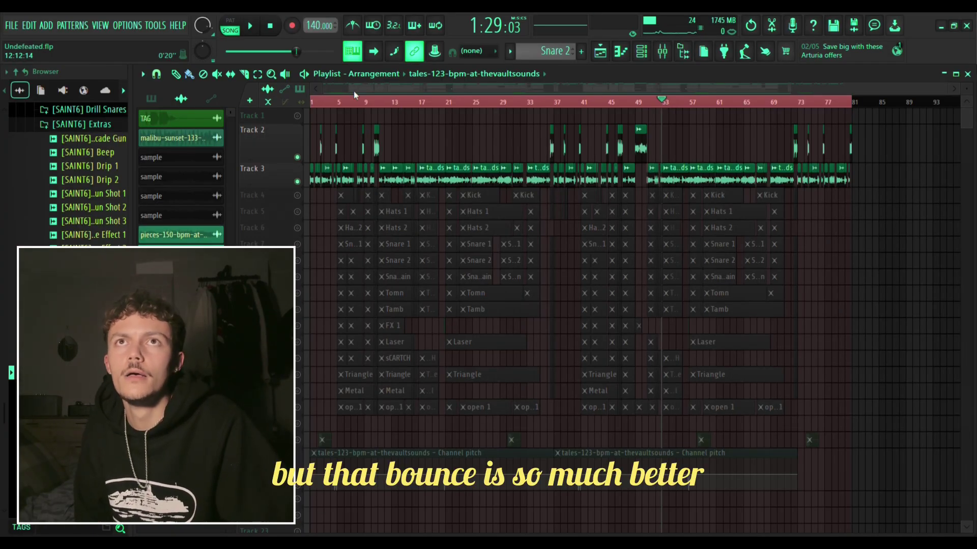
pyautogui.press('space')
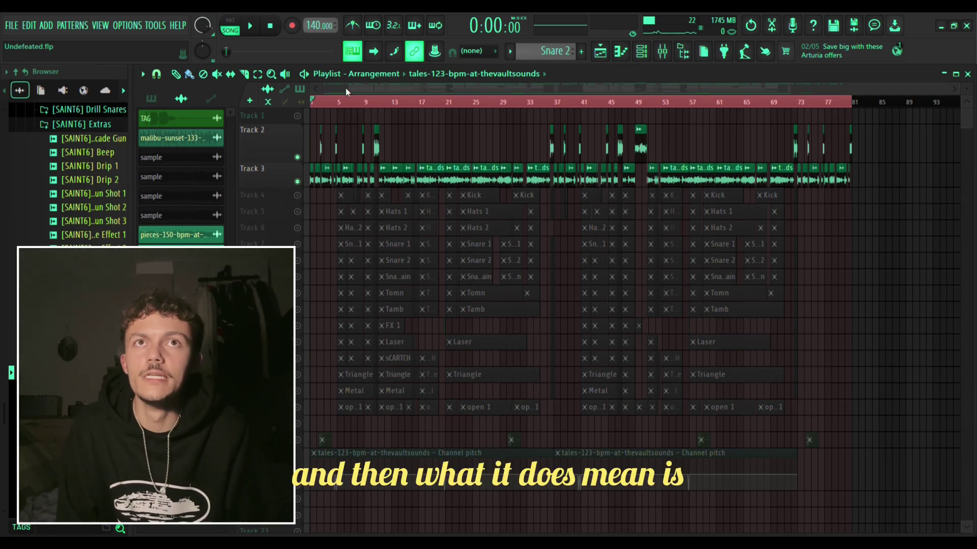
pyautogui.click(447, 102)
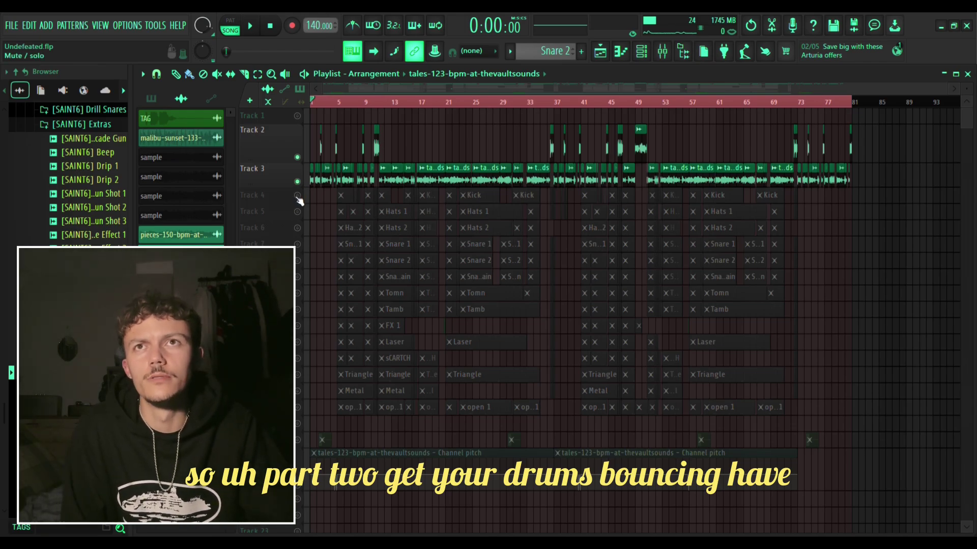
# Mute the sample Tracks 2 and 3, and unmute the Kick, Hats 1, Hats 2, Snare 1 and Snare 2 tracks.
pyautogui.click(297, 196)
pyautogui.click(298, 181)
pyautogui.click(297, 157)
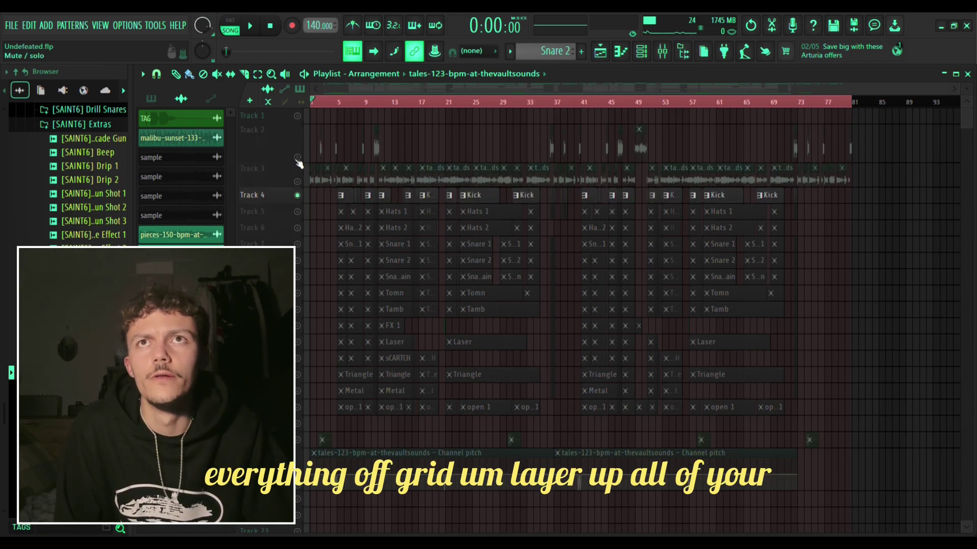
pyautogui.click(298, 211)
pyautogui.click(298, 228)
pyautogui.click(297, 244)
pyautogui.click(298, 261)
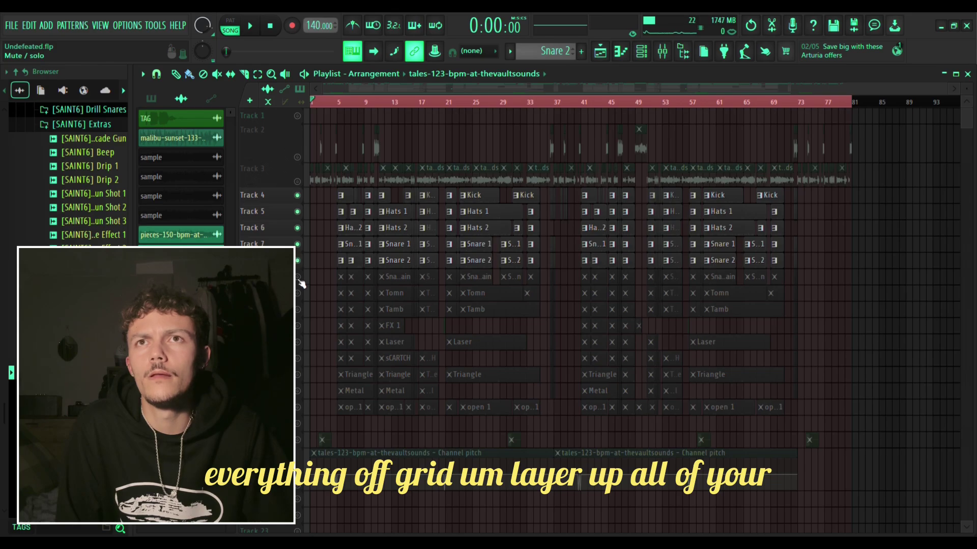
# Unmute the remaining percussion tracks from Snare Main down to open 1, plus the empty track below them.
pyautogui.click(298, 277)
pyautogui.click(298, 293)
pyautogui.click(298, 309)
pyautogui.click(298, 326)
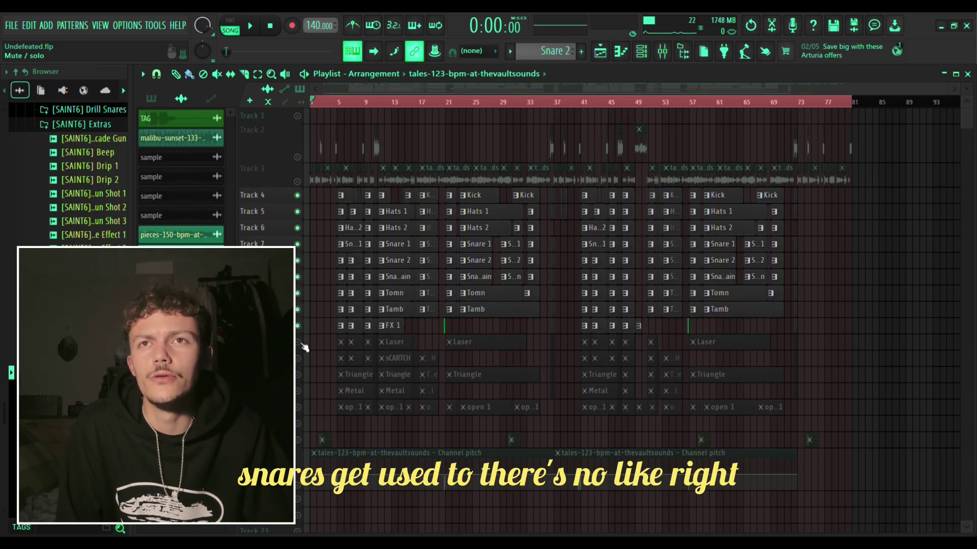
pyautogui.click(298, 342)
pyautogui.click(298, 358)
pyautogui.click(297, 375)
pyautogui.click(298, 391)
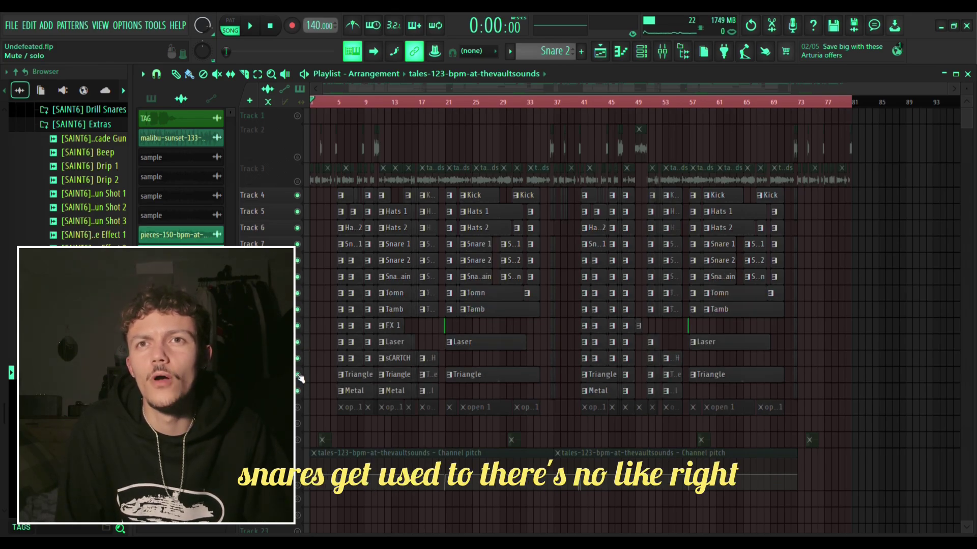
pyautogui.click(297, 407)
pyautogui.click(298, 423)
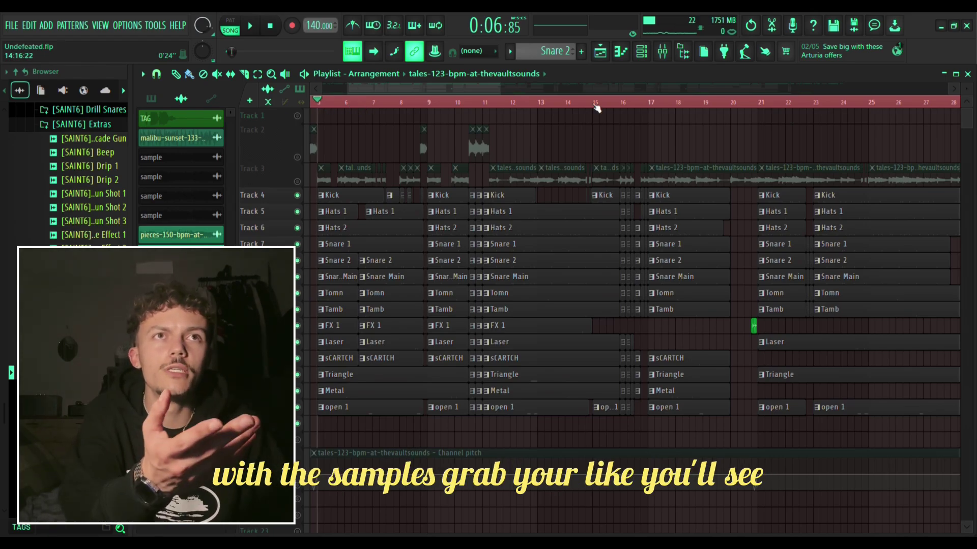
# Examine how the drum patterns are cut and spaced across the arrangement, both close up and in overview.
pyautogui.scroll(-3, 630, 107)
pyautogui.scroll(-2, 630, 106)
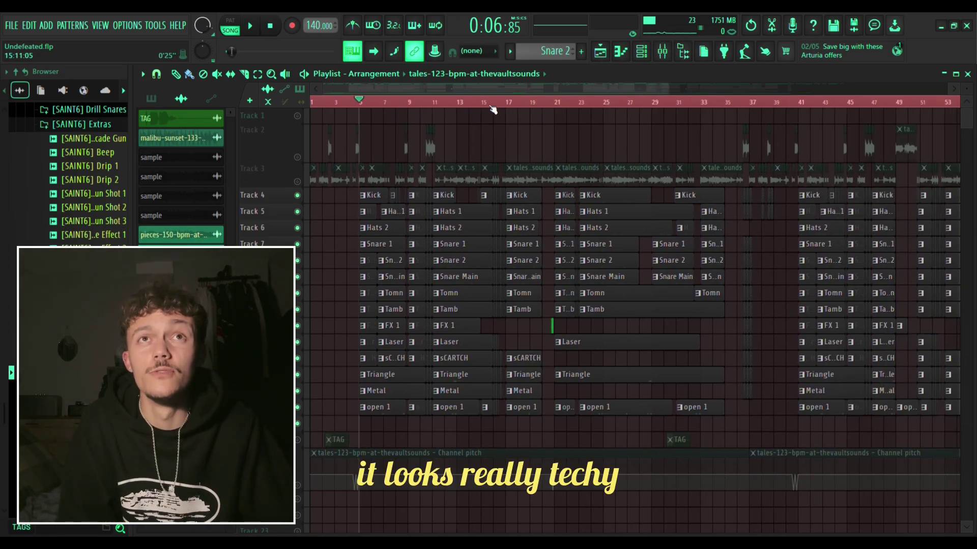
pyautogui.scroll(5, 492, 108)
pyautogui.scroll(-3, 493, 107)
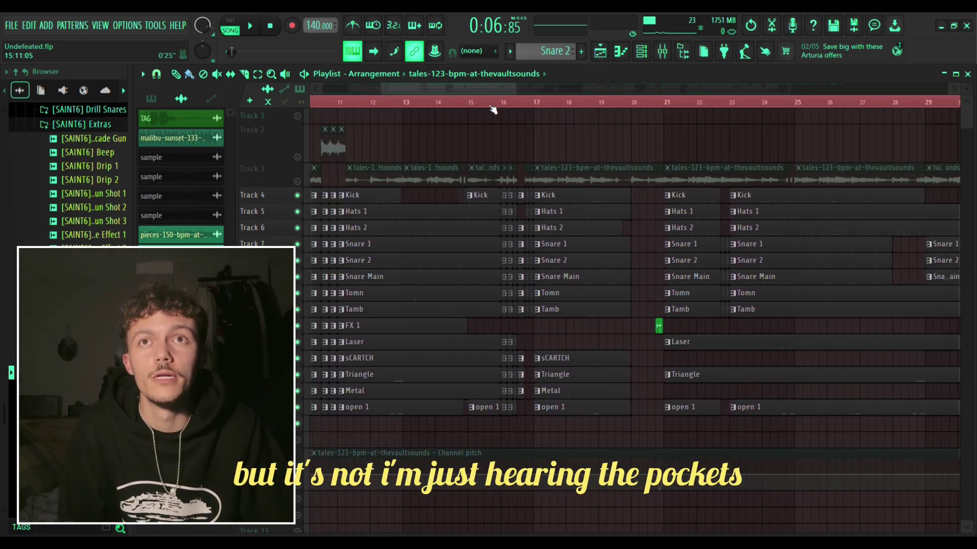
pyautogui.scroll(1, 353, 102)
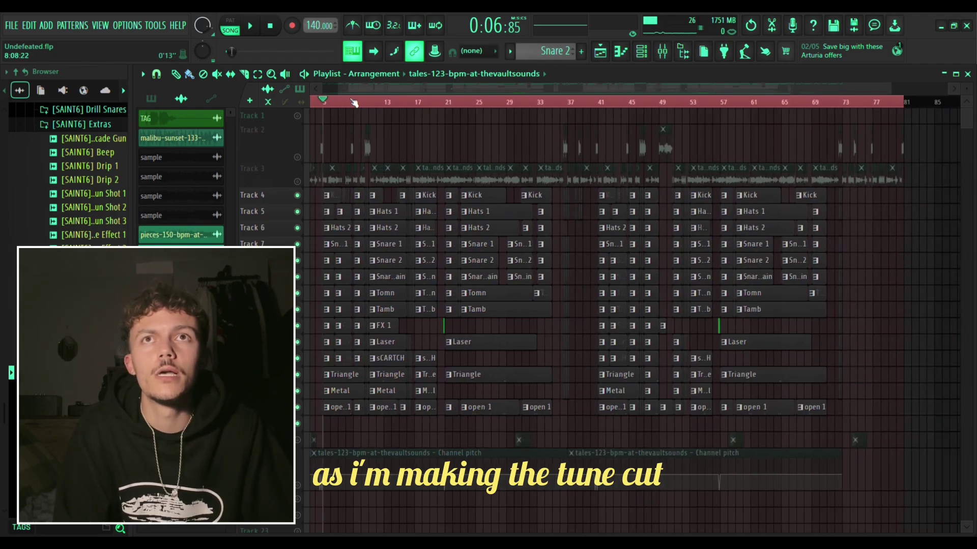
pyautogui.scroll(1, 329, 103)
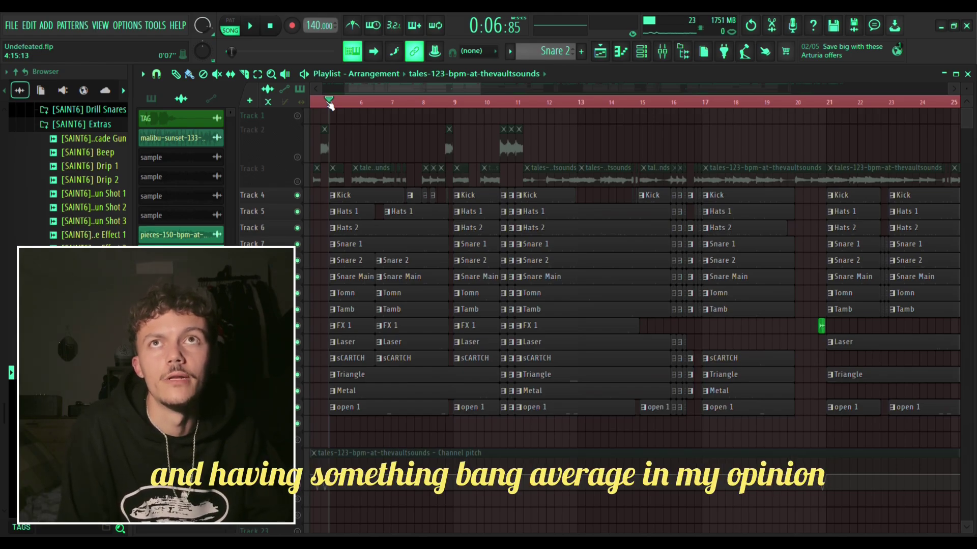
pyautogui.scroll(-8, 330, 104)
pyautogui.scroll(-1, 330, 104)
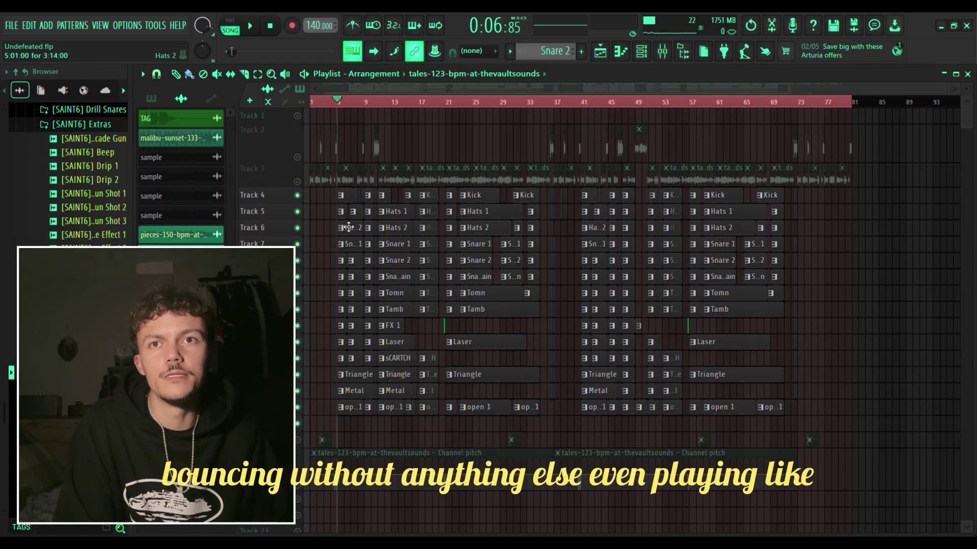
# Play the drums on their own from bar 5, stop playback, and return to the start of the song.
pyautogui.press('space')
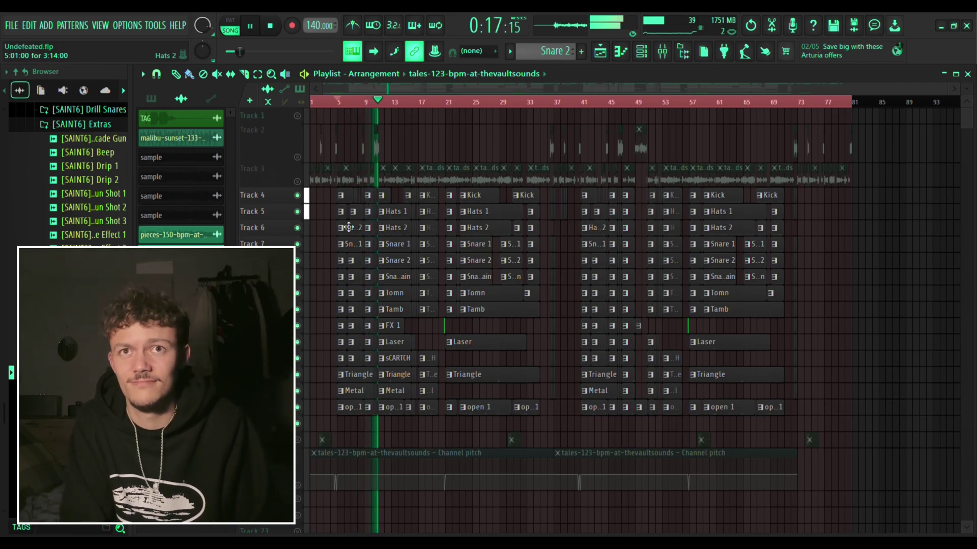
pyautogui.press('space')
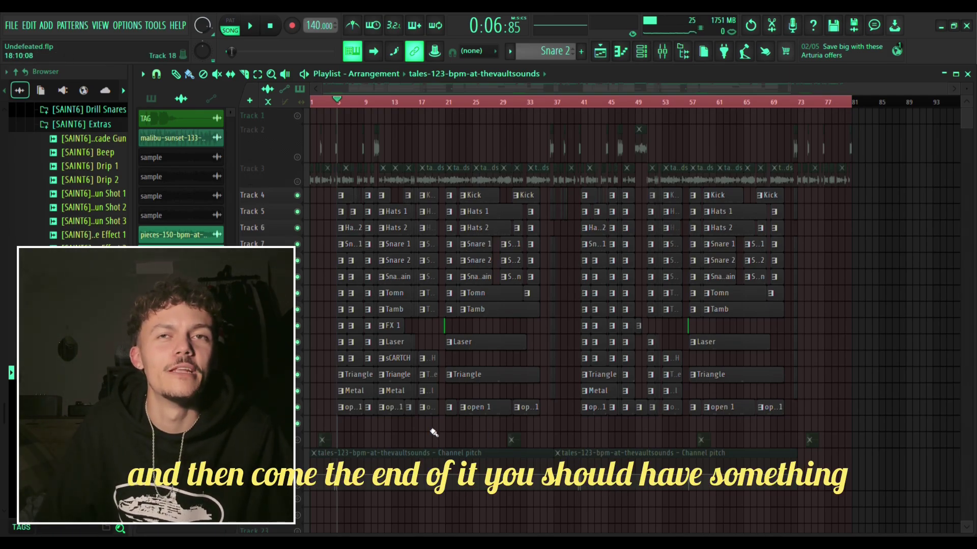
pyautogui.press('Home')
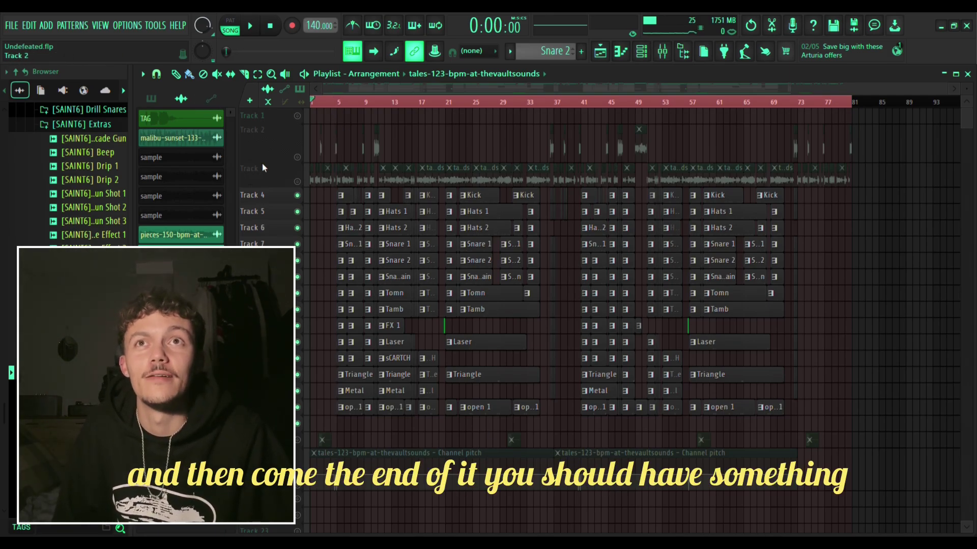
# Unmute Tracks 2 and 3, the TAG track and the Channel pitch automation track, and play the full beat from the start, and stop.
pyautogui.click(297, 181)
pyautogui.click(297, 157)
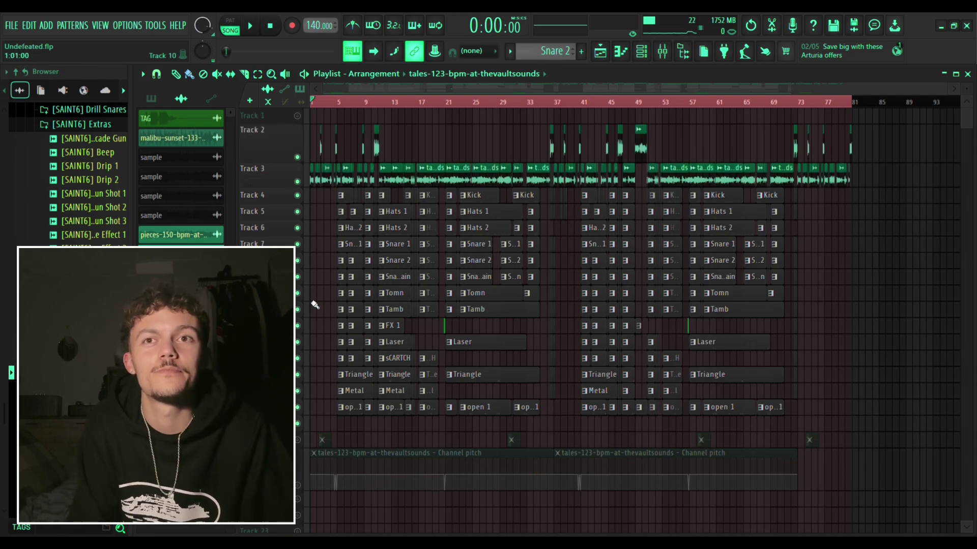
pyautogui.click(298, 440)
pyautogui.click(297, 484)
pyautogui.press('space')
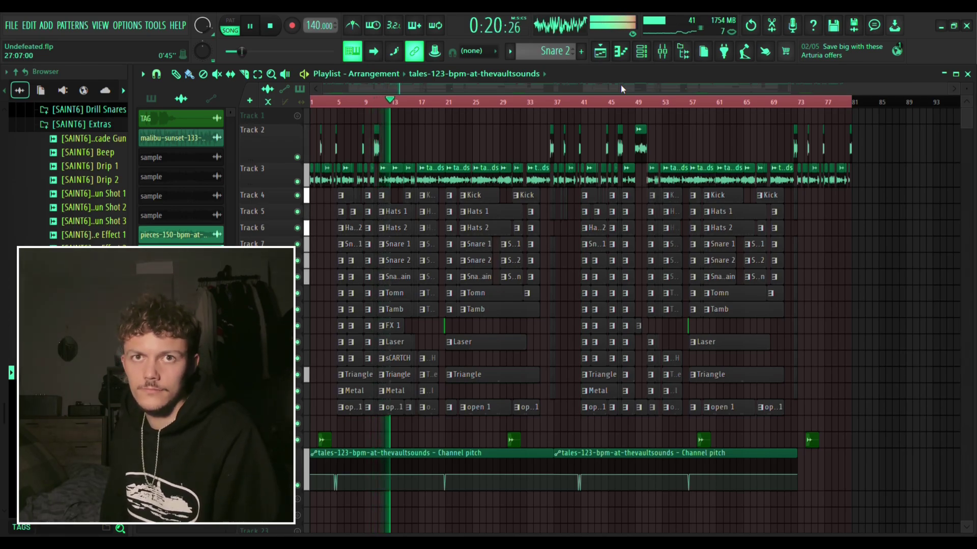
pyautogui.press('space')
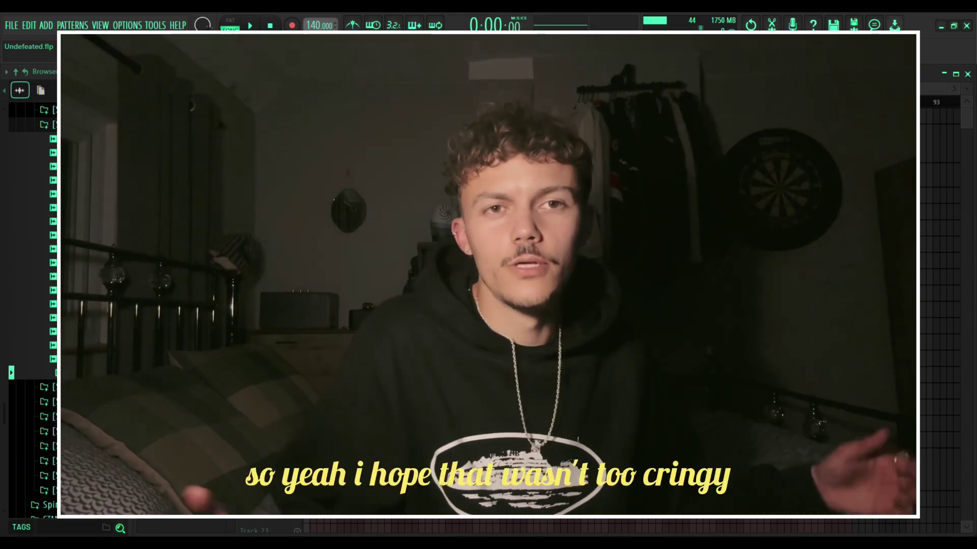